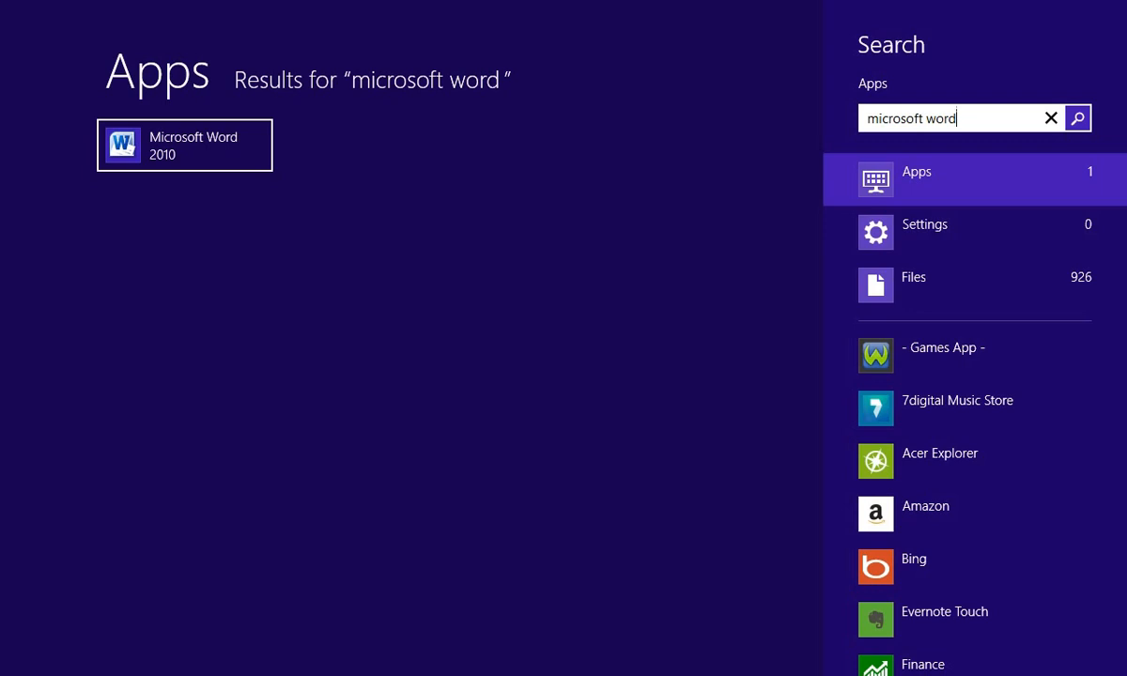
Step: Open Microsoft Word 2010 and set the blank document's text to Times New Roman, size 12, with 1.5 line spacing
mouse_move(16, 19)
click(132, 153)
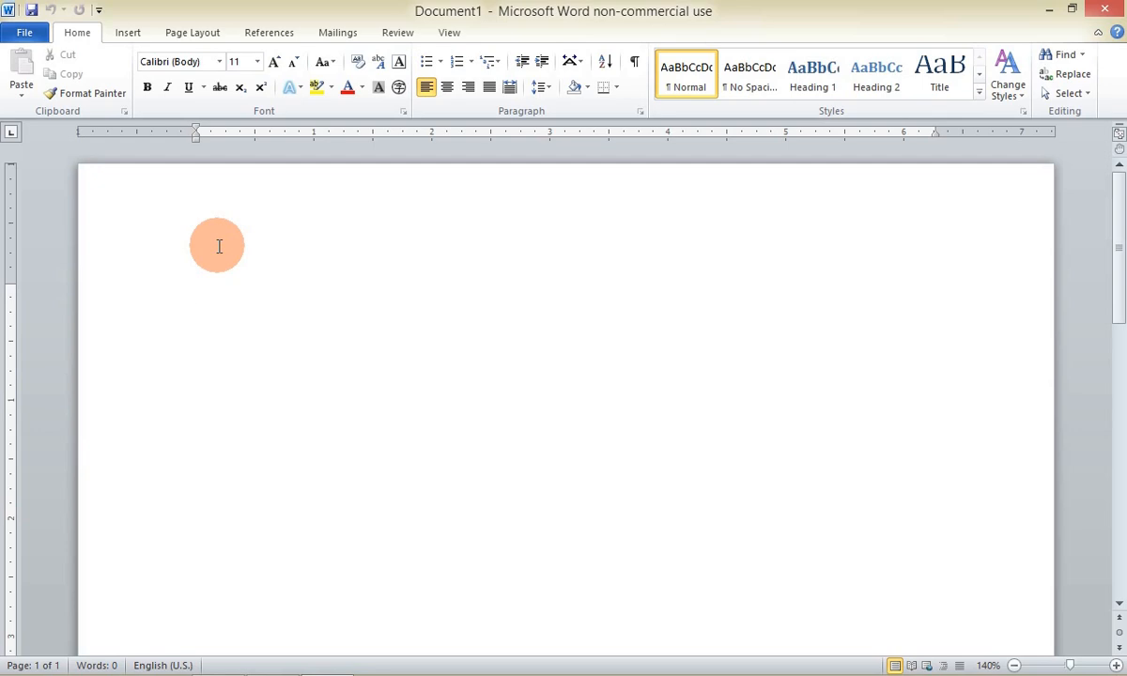
click(255, 62)
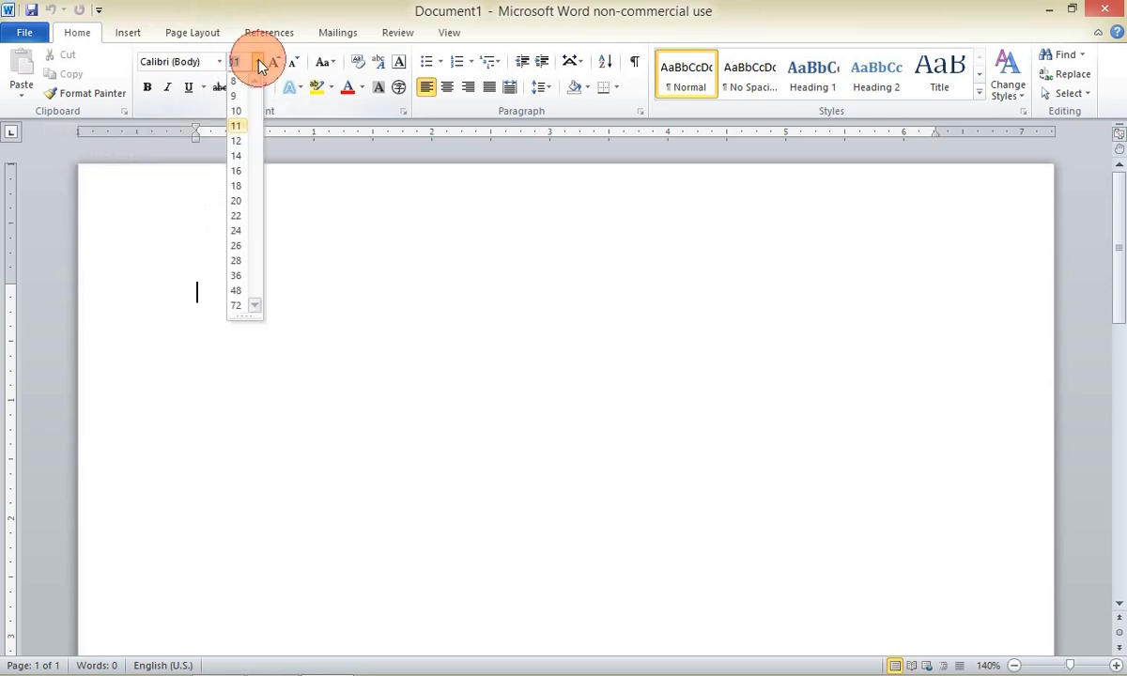
click(238, 141)
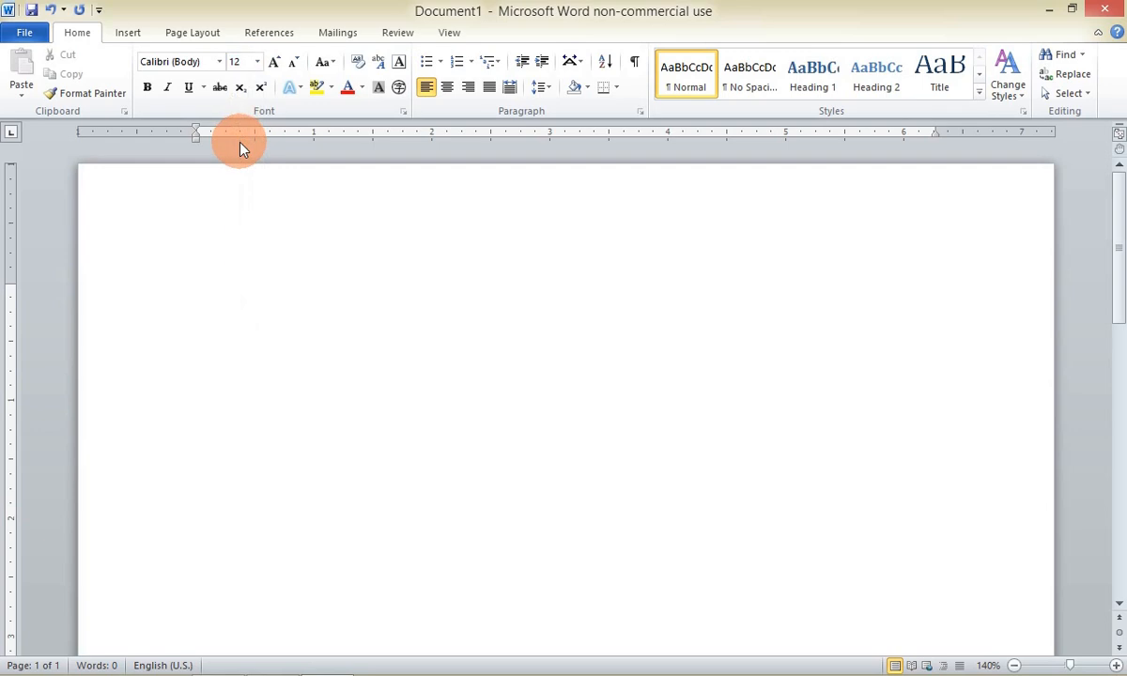
click(217, 62)
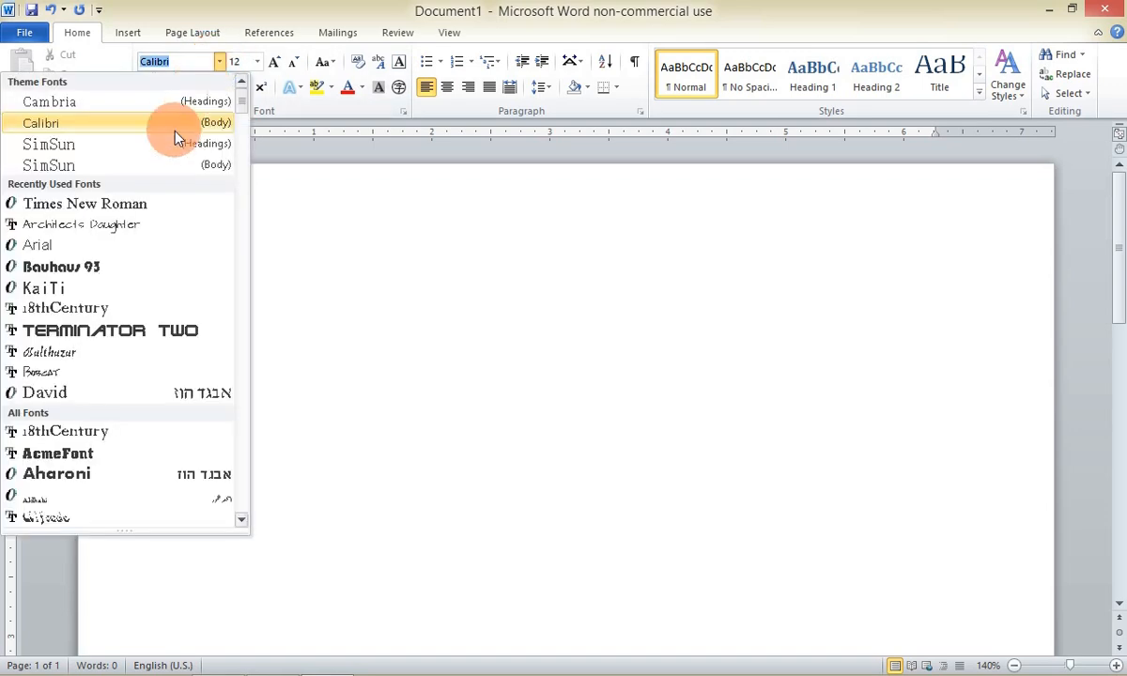
click(162, 207)
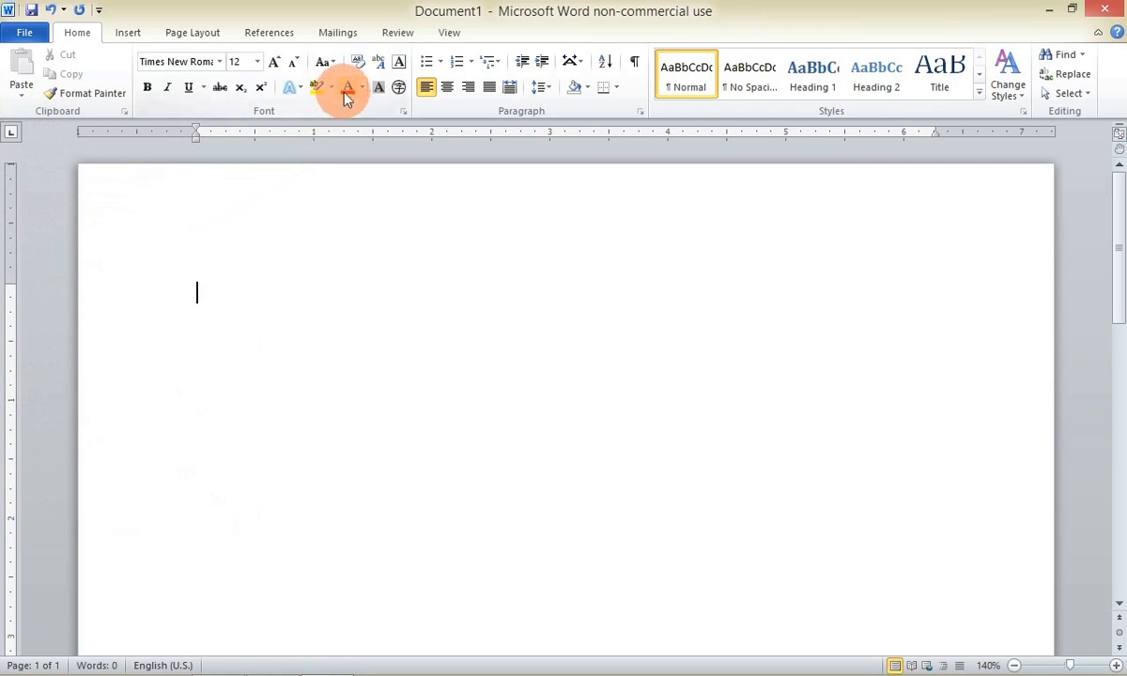
click(553, 92)
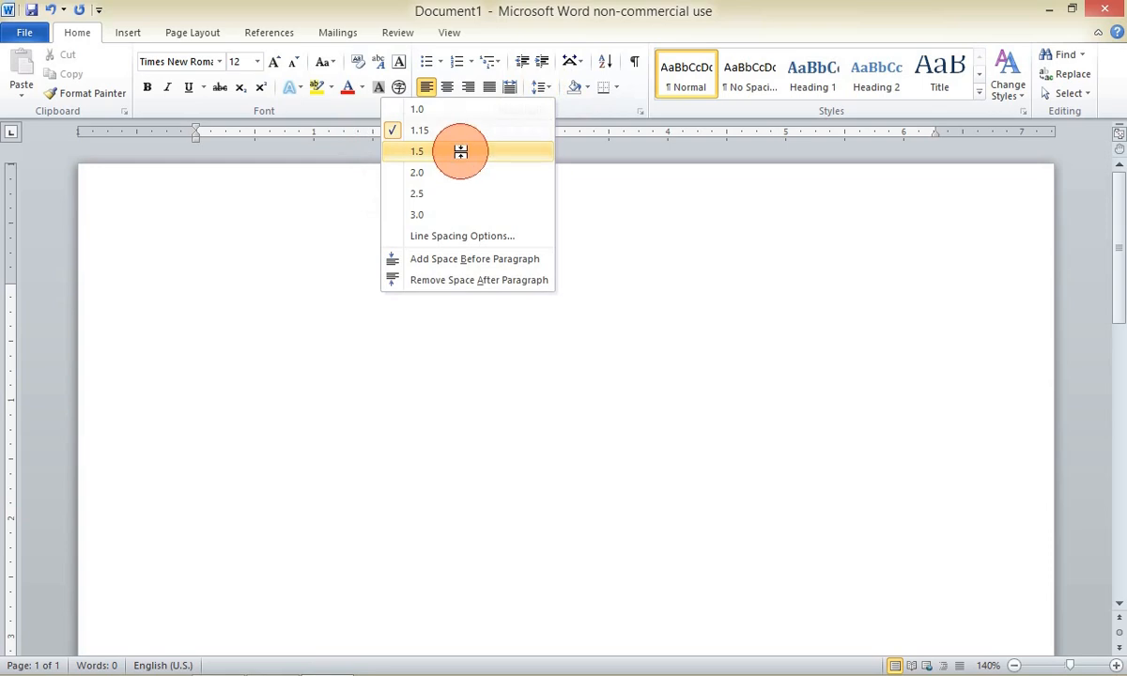
click(460, 152)
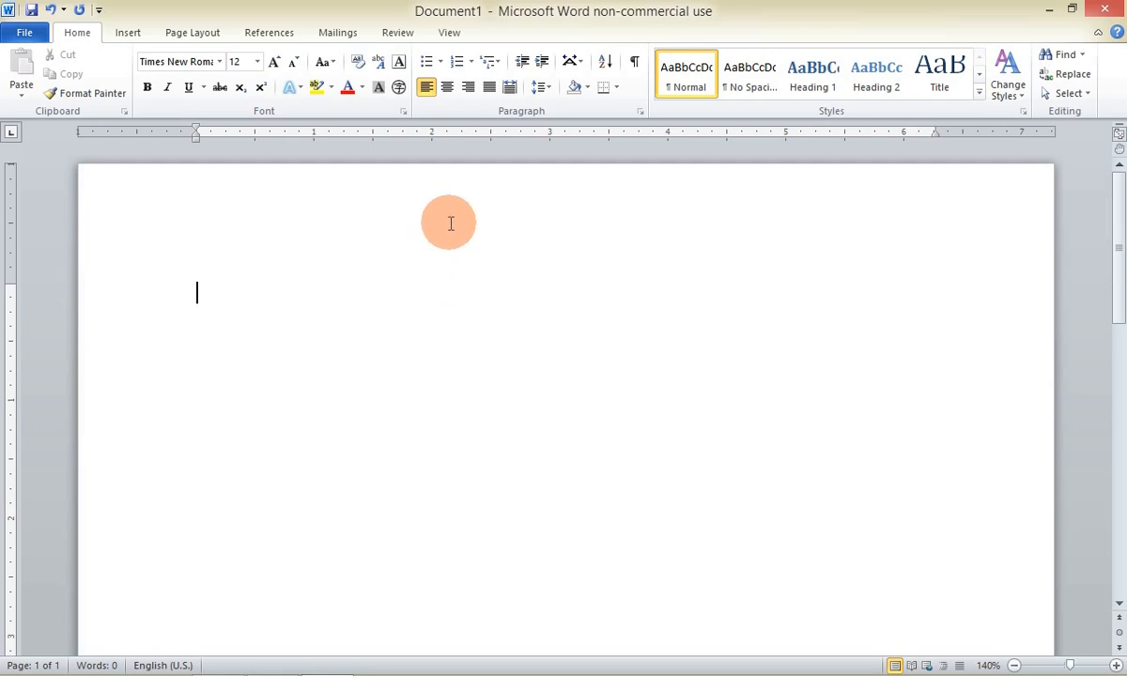
Step: Add the centred title "Profil Perniagaan" at the start of the document and make it bold
click(449, 87)
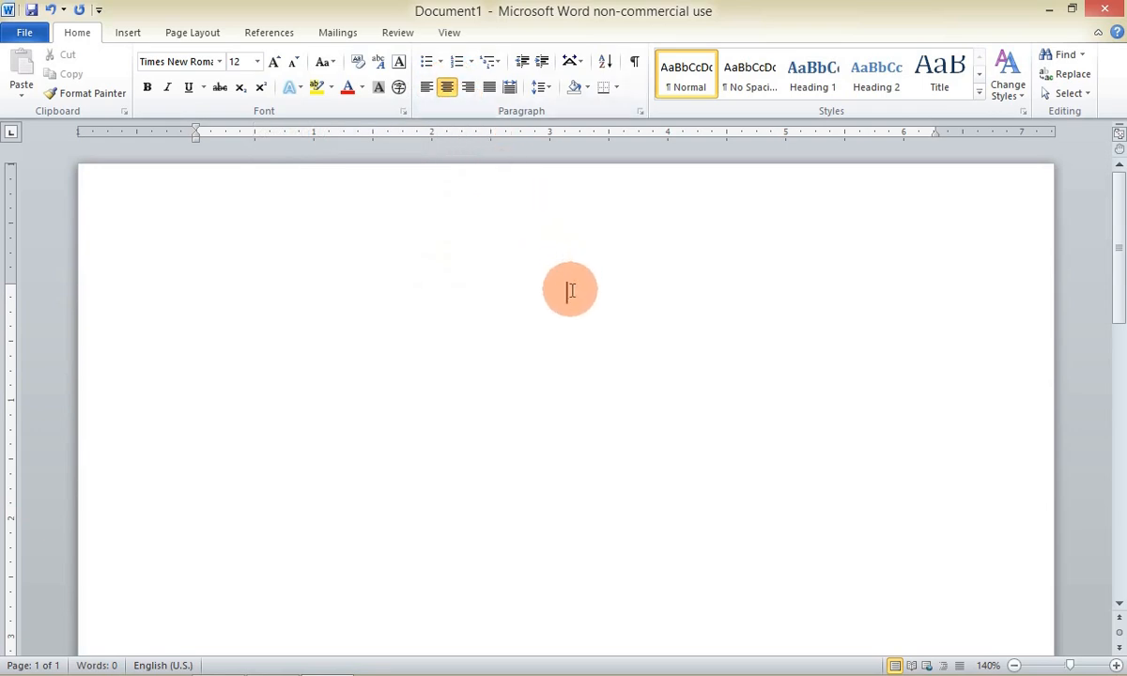
text(Profil Perniagaan)
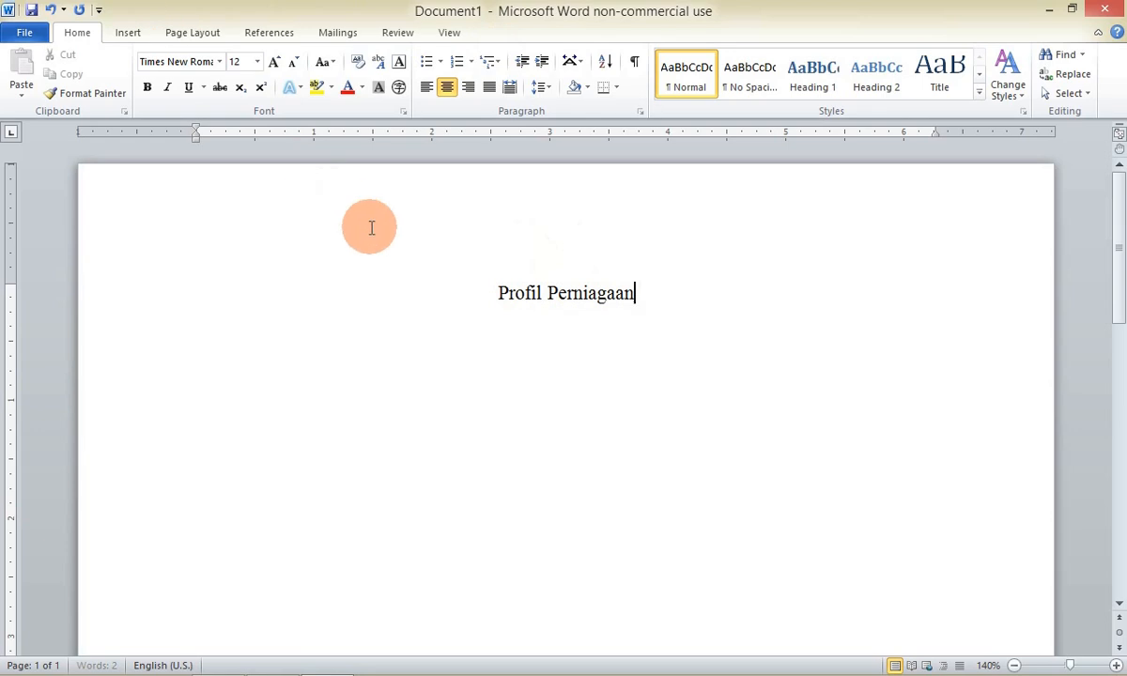
drag(493, 289, 639, 295)
click(148, 87)
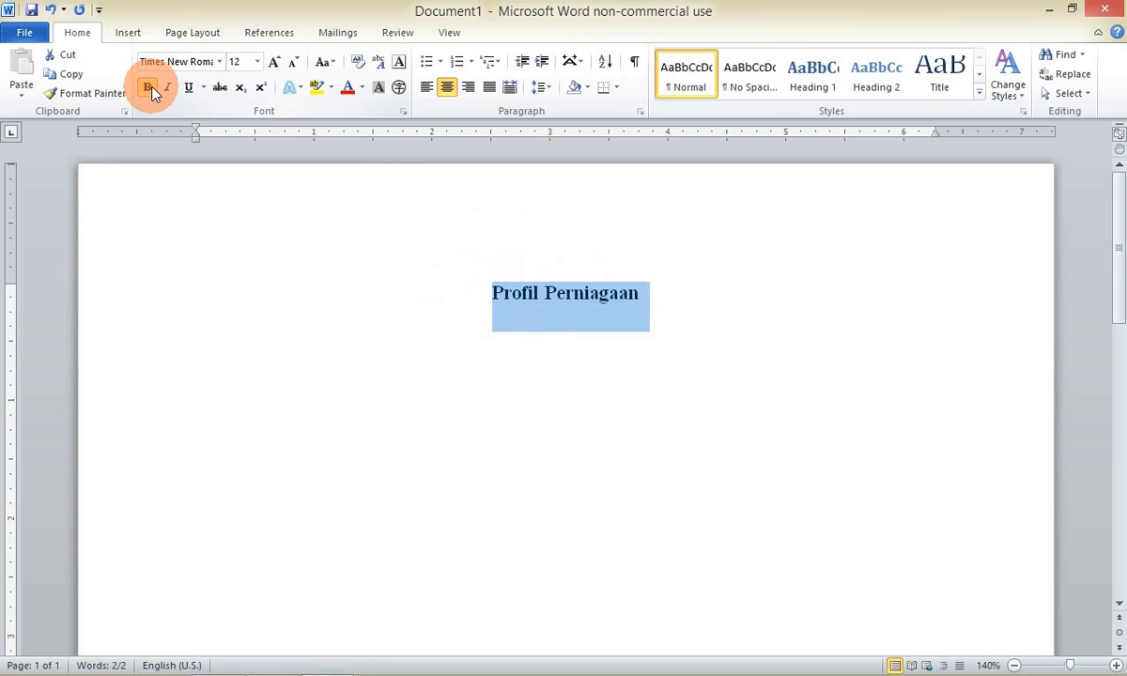
click(644, 282)
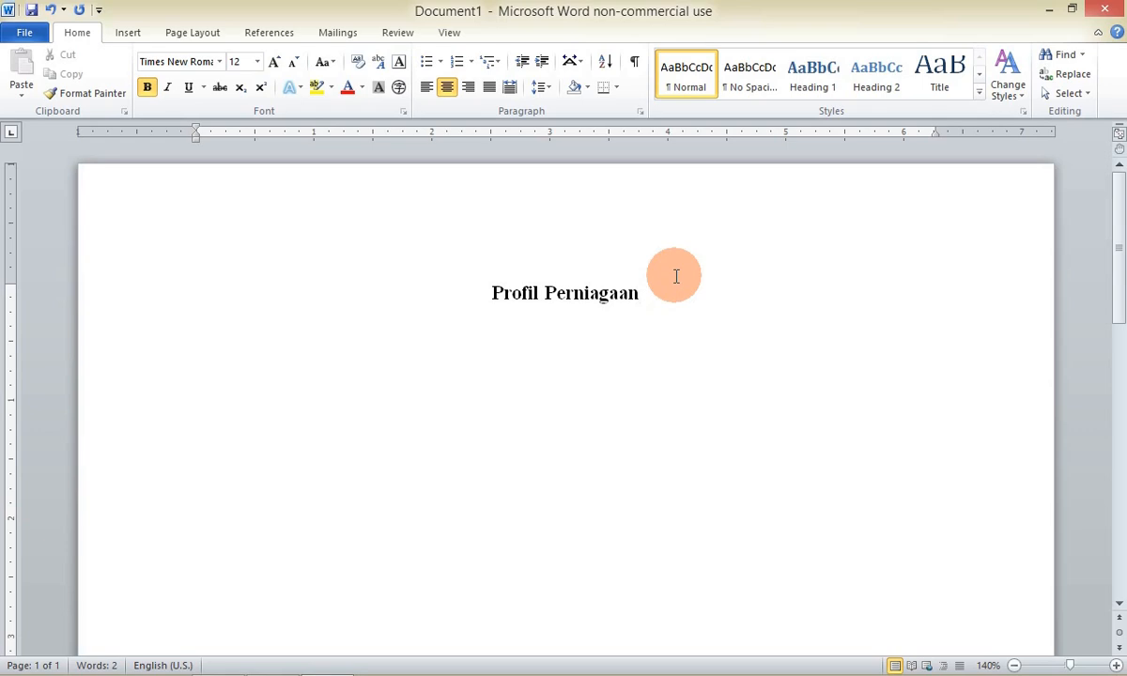
Step: Insert a table with three columns and eight rows on a new line below the title
key(Return)
click(571, 347)
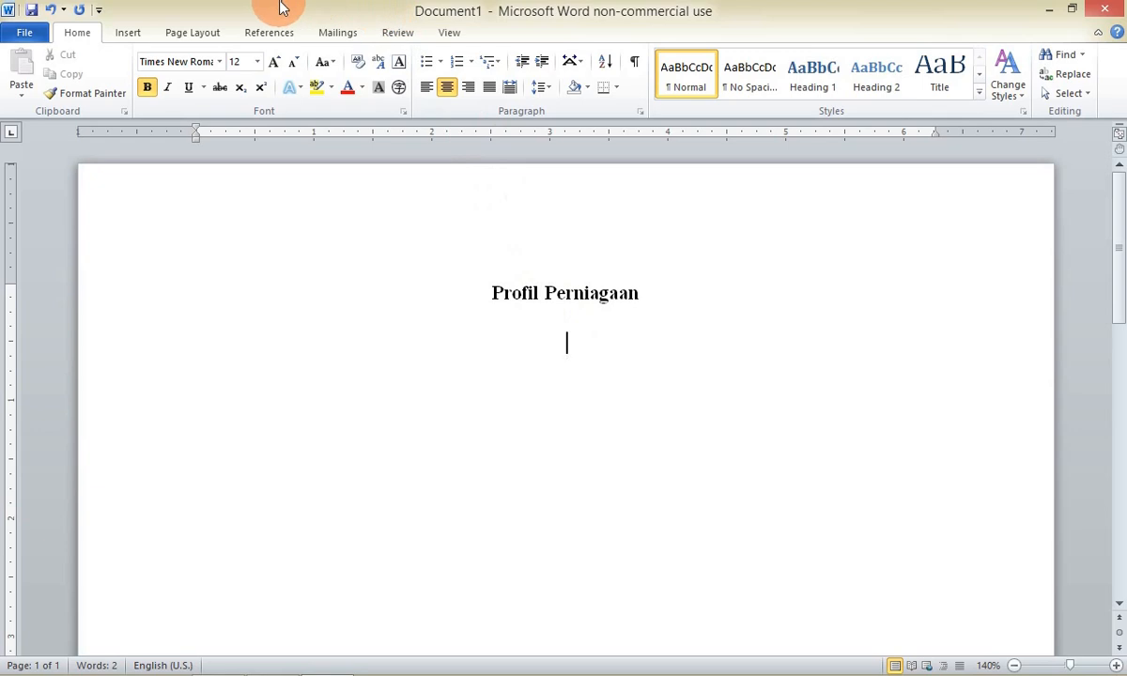
click(128, 35)
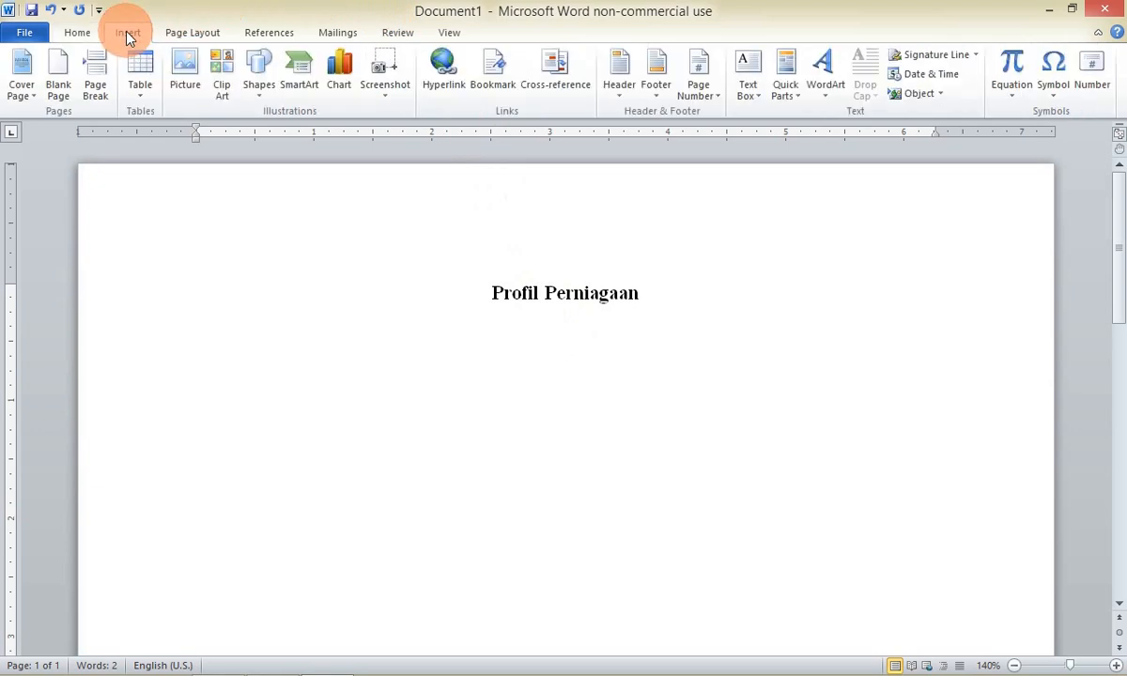
click(142, 98)
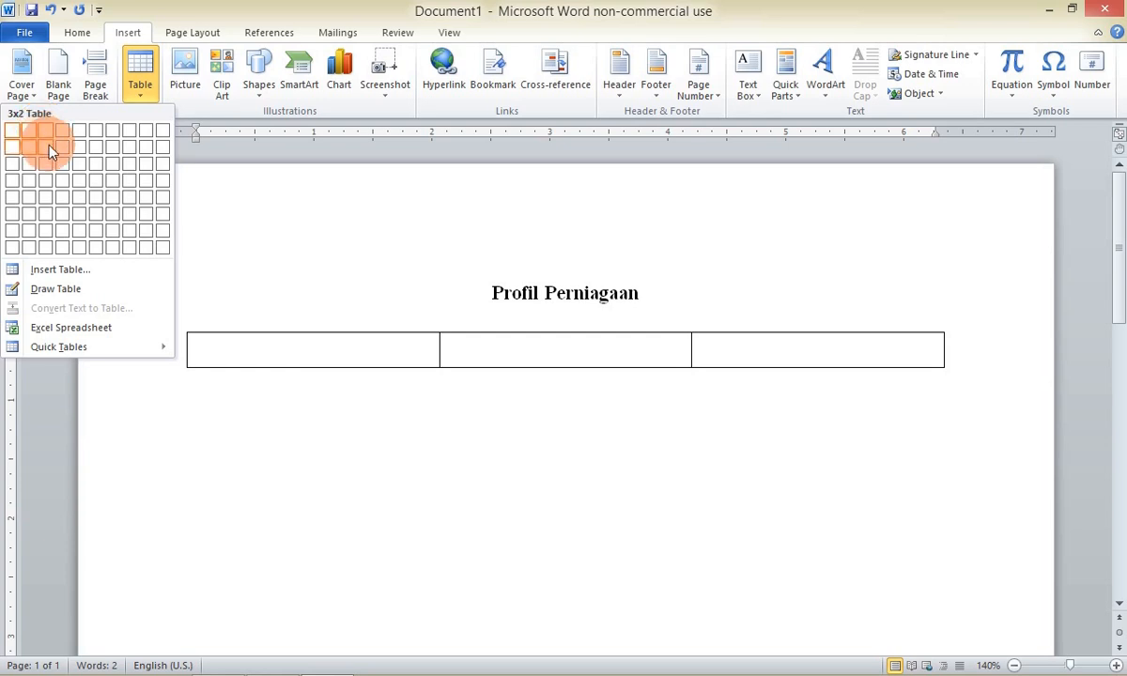
click(49, 249)
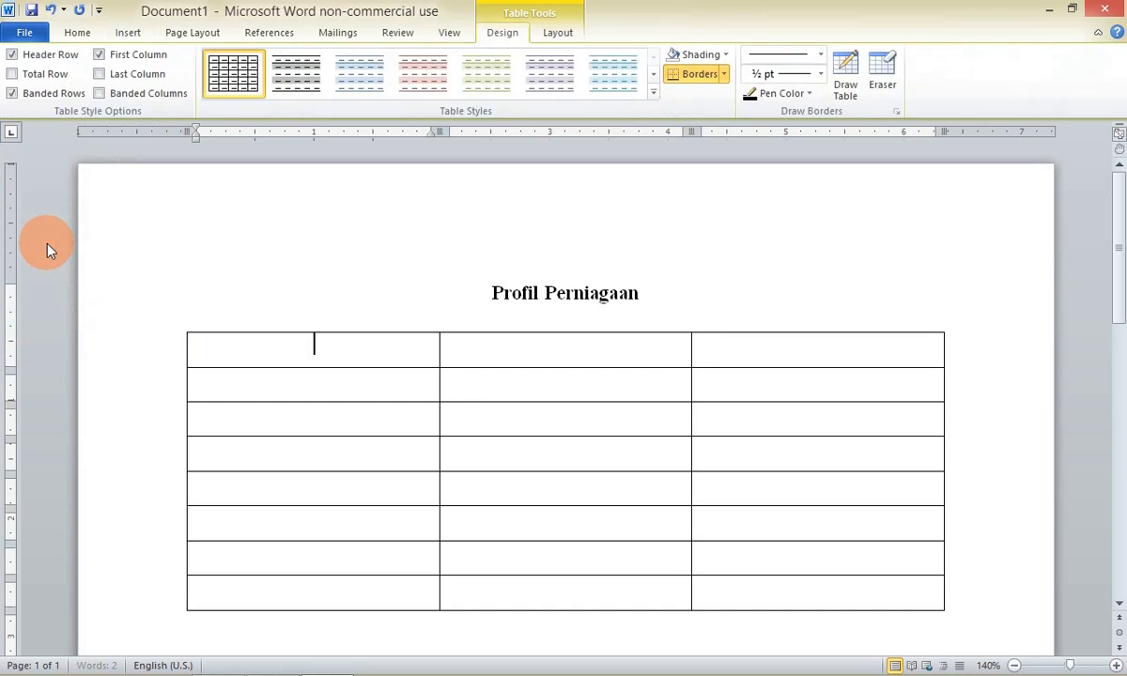
scroll(104, 284, down, 1)
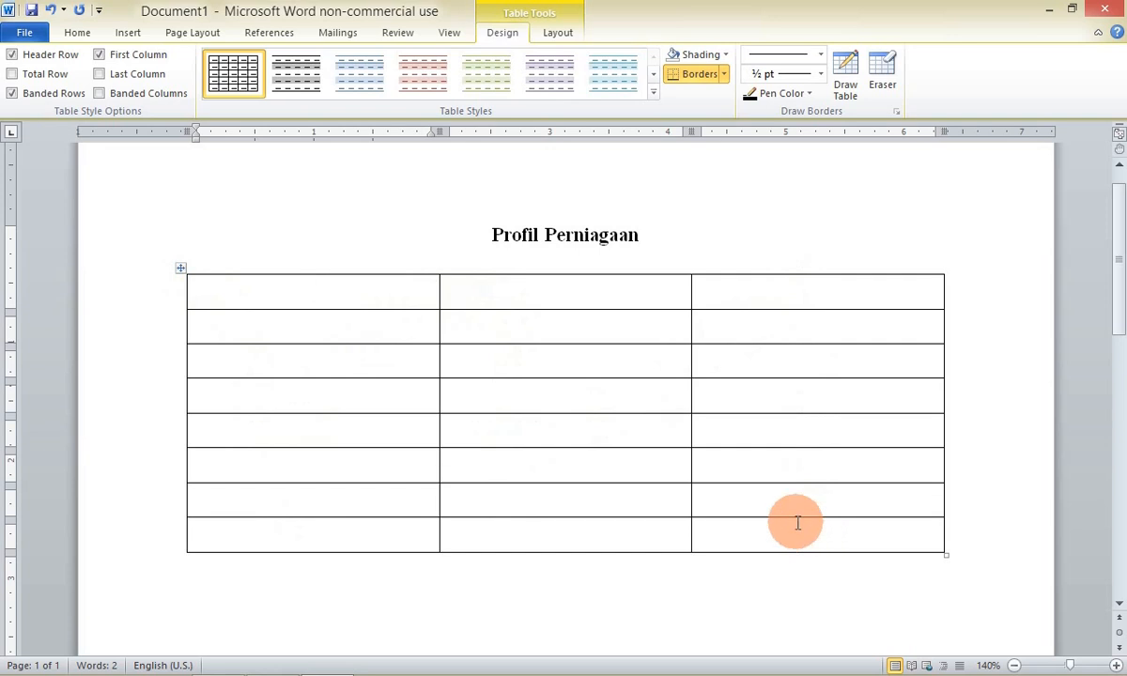
Step: Go through the table's rows from first to last to check how many there are
click(191, 295)
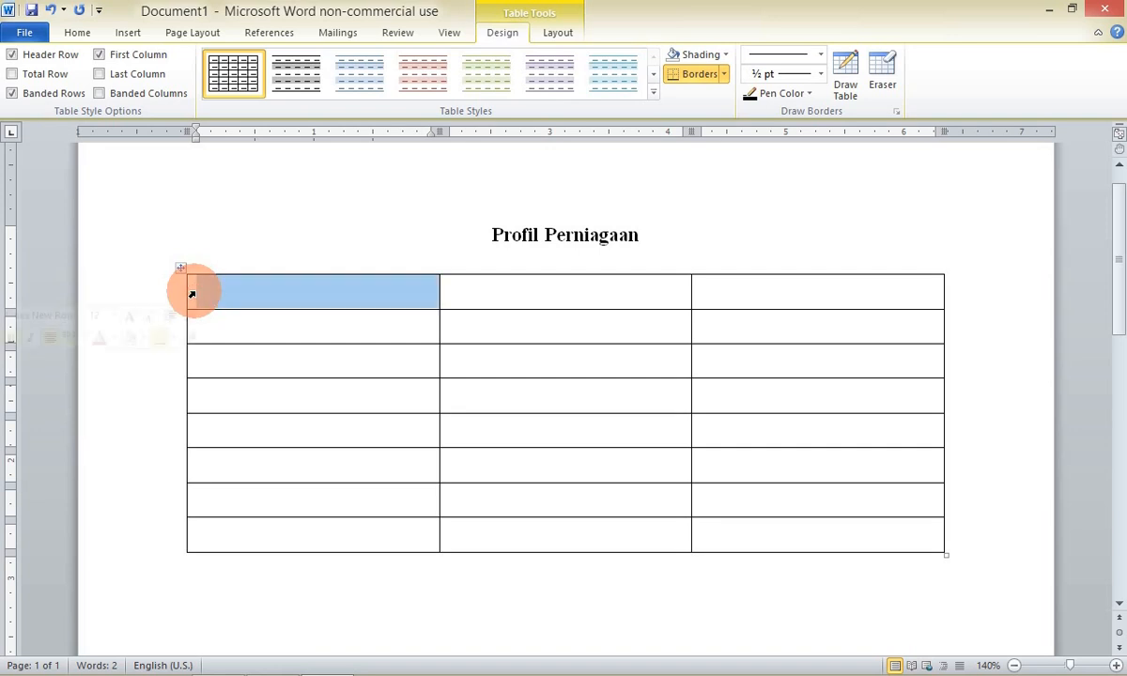
click(199, 295)
drag(191, 295, 712, 292)
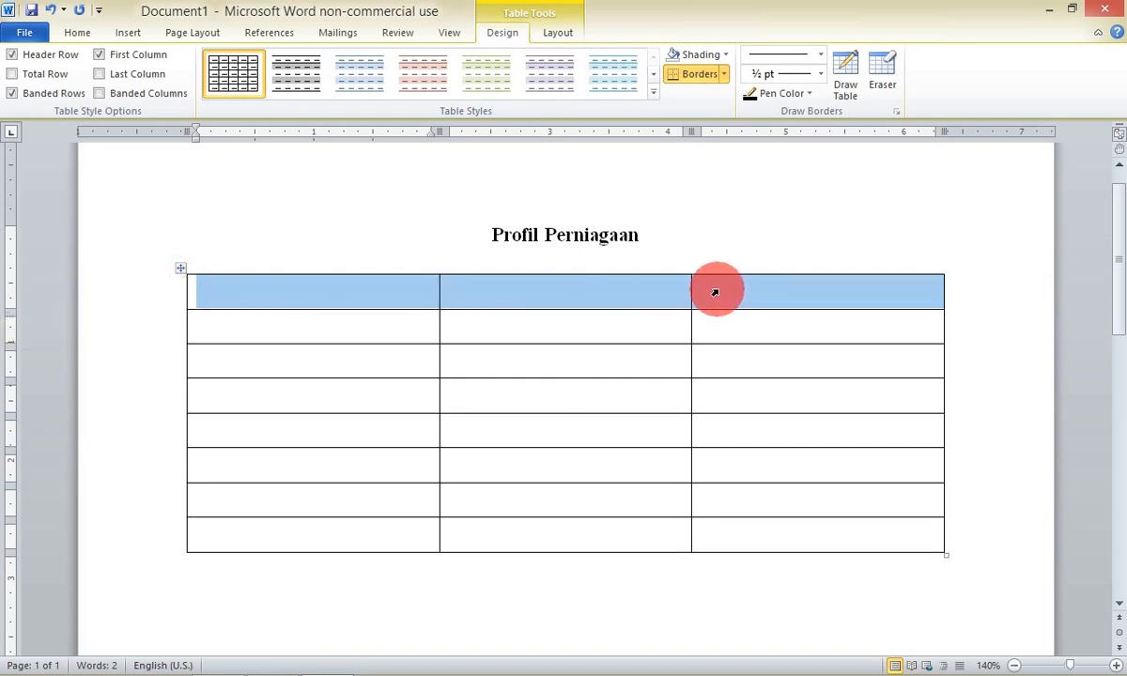
click(207, 328)
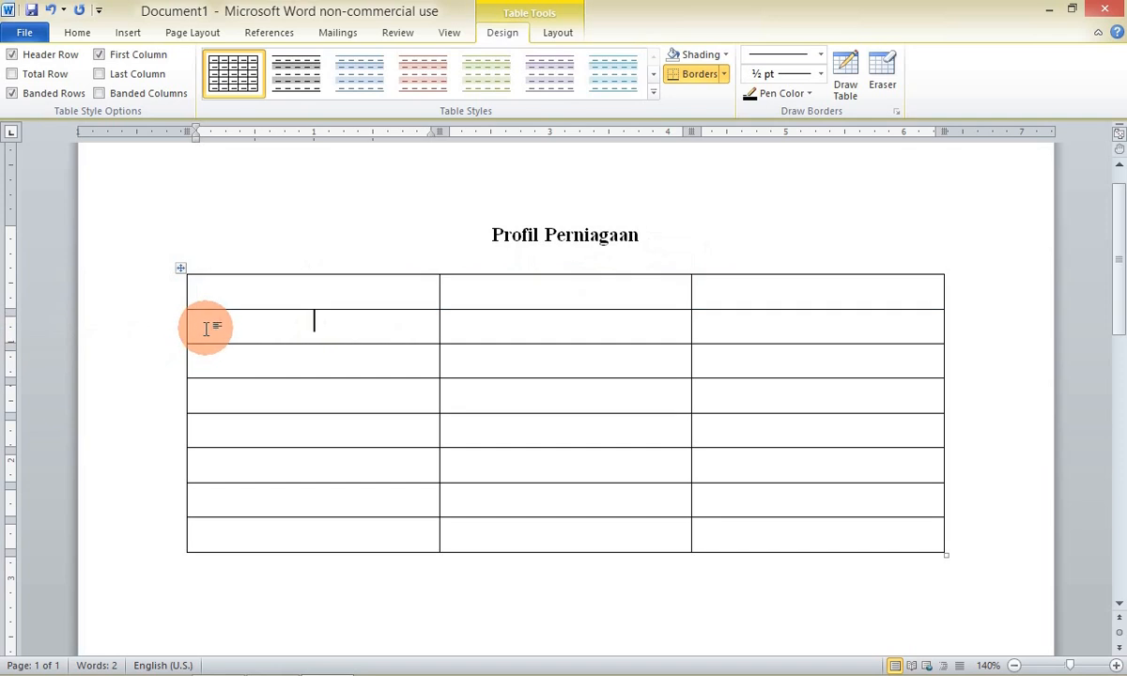
click(226, 397)
click(225, 442)
click(230, 466)
click(242, 500)
click(245, 531)
Step: Copy the table's last three rows and paste them directly below it to extend the table to eleven rows
drag(191, 467, 772, 537)
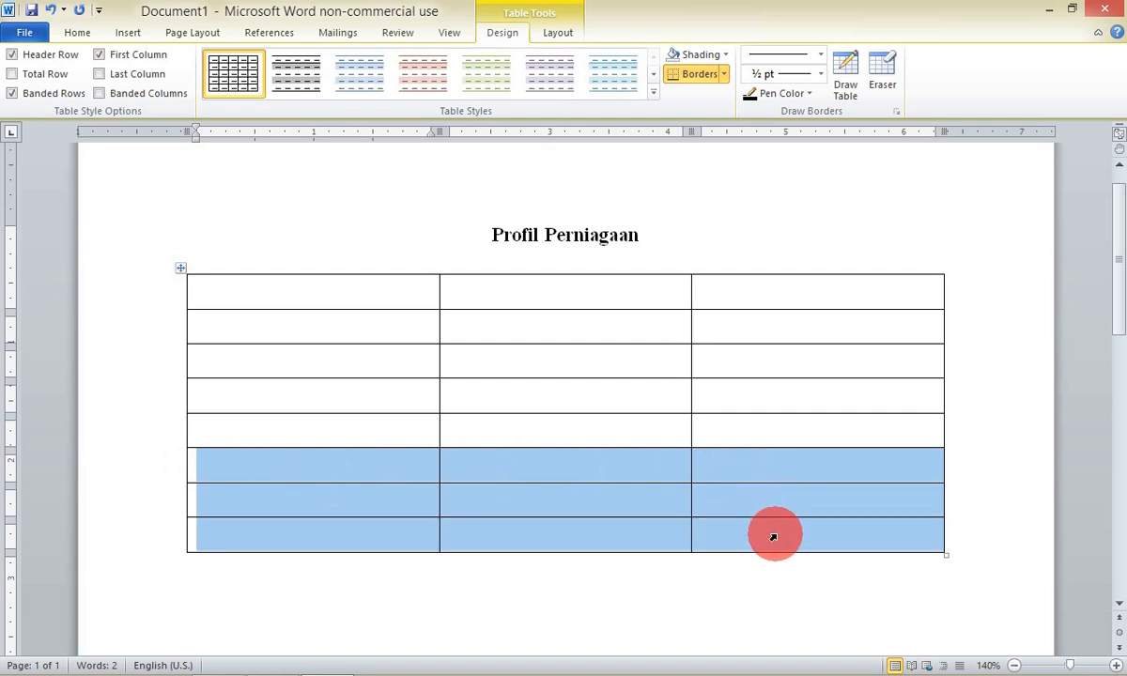
drag(773, 537, 778, 541)
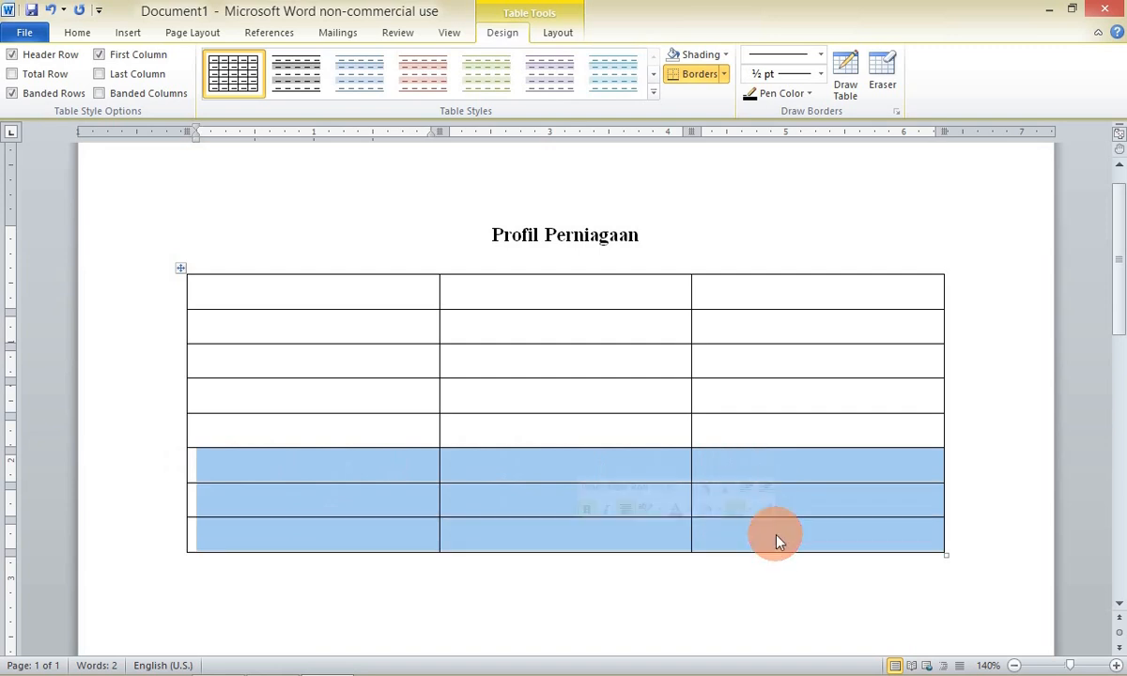
right_click(775, 540)
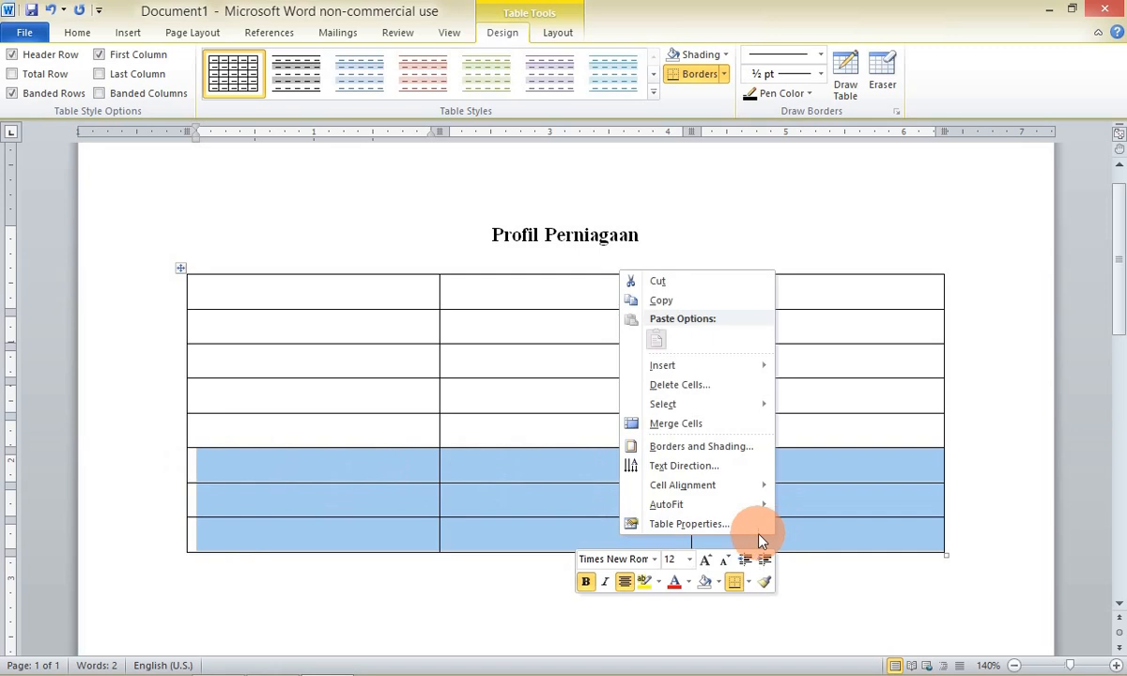
click(662, 308)
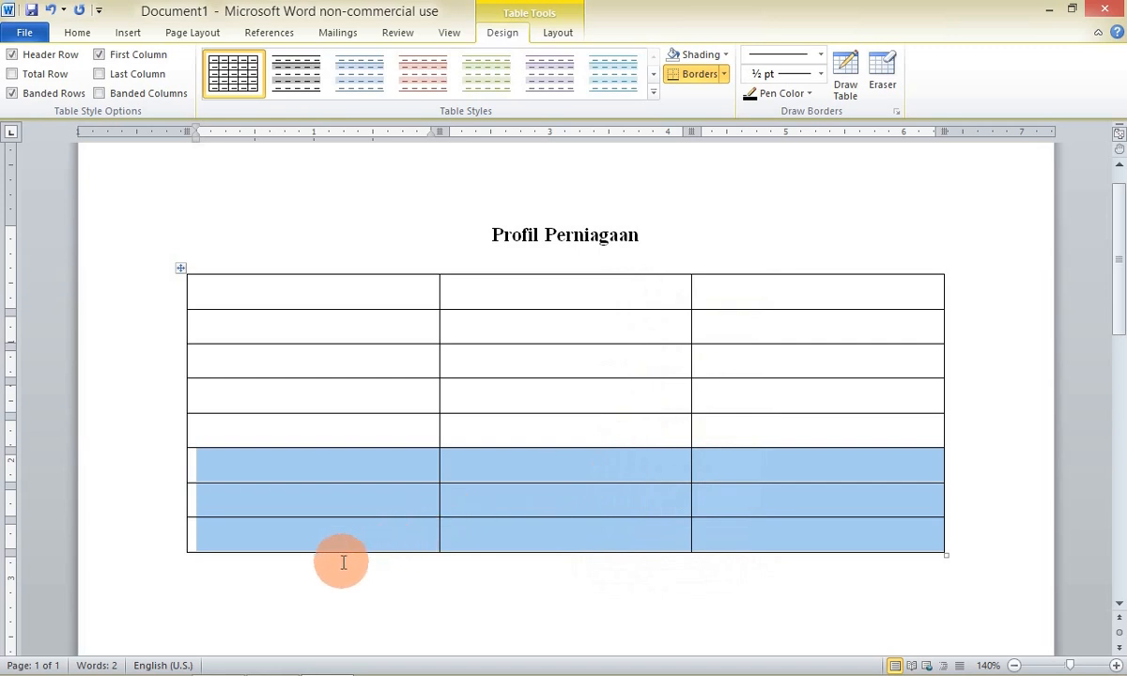
click(198, 561)
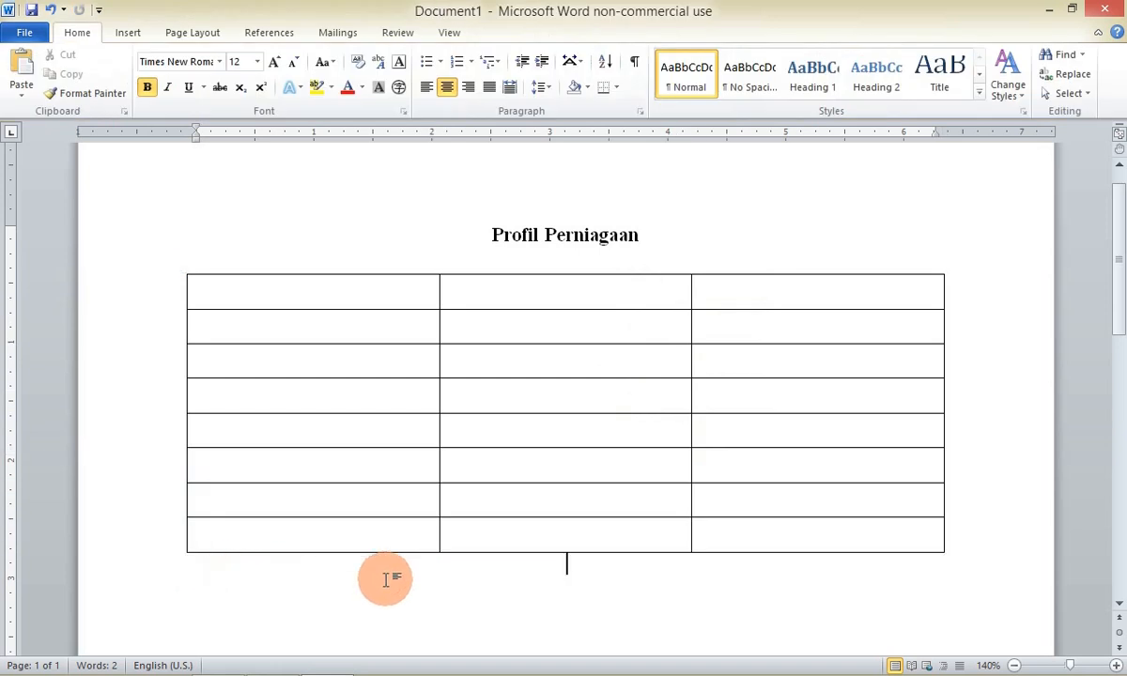
right_click(580, 569)
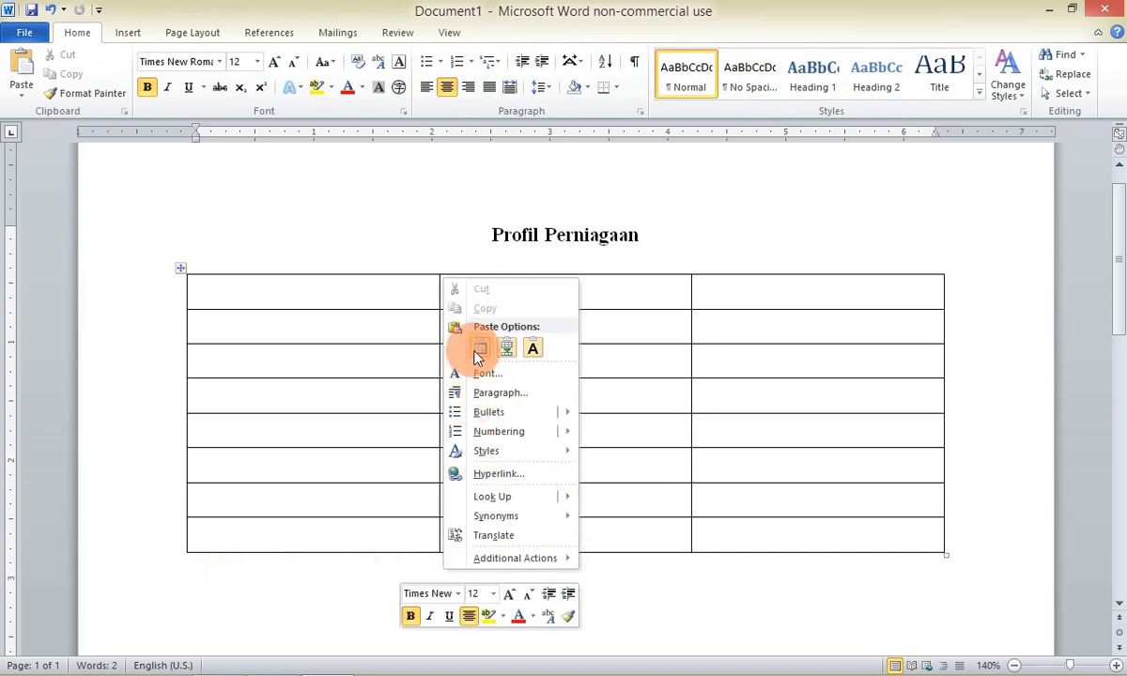
click(480, 348)
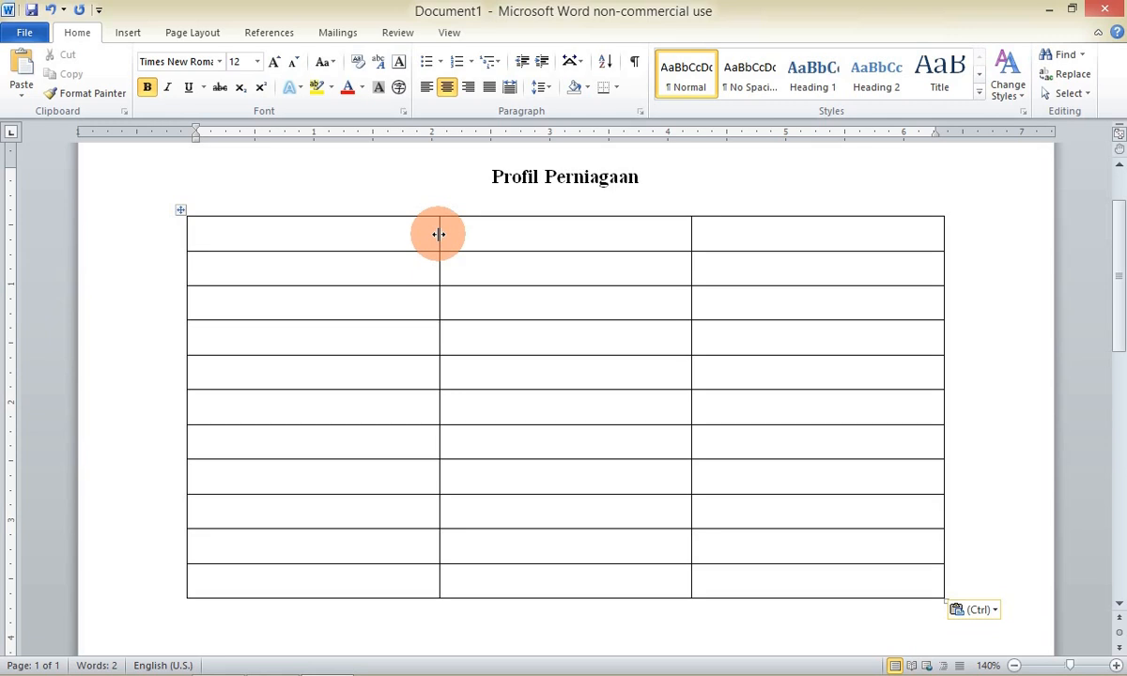
Step: Narrow the table's first column to about 0.6 inch and its second column to about 1.8 inches
drag(439, 234, 438, 234)
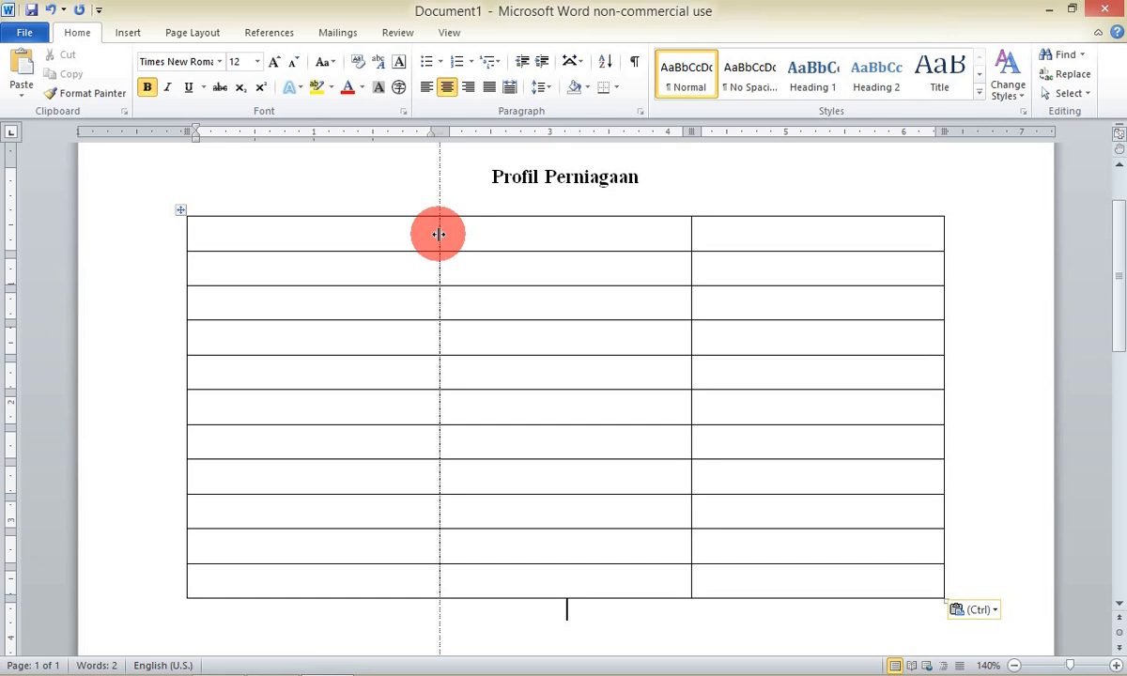
mouse_move(438, 234)
mouse_down()
mouse_move(387, 231)
mouse_move(497, 237)
mouse_move(372, 238)
mouse_move(468, 242)
mouse_move(452, 242)
mouse_up()
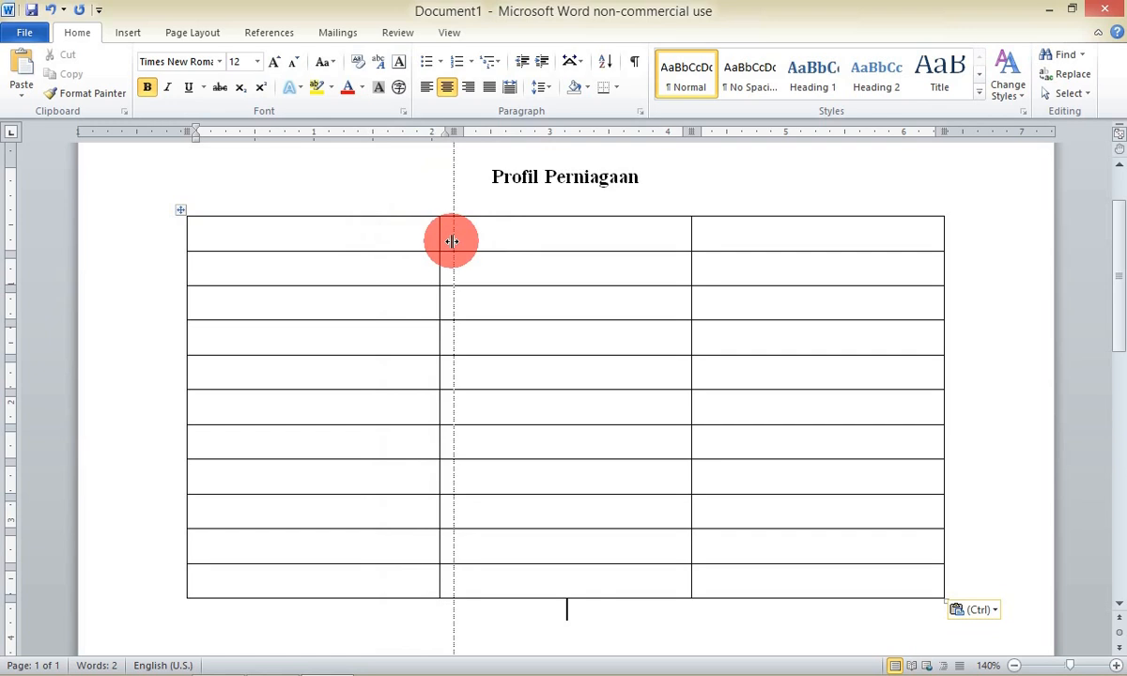
mouse_move(451, 241)
mouse_down()
mouse_move(262, 249)
mouse_move(284, 254)
mouse_move(262, 261)
mouse_up()
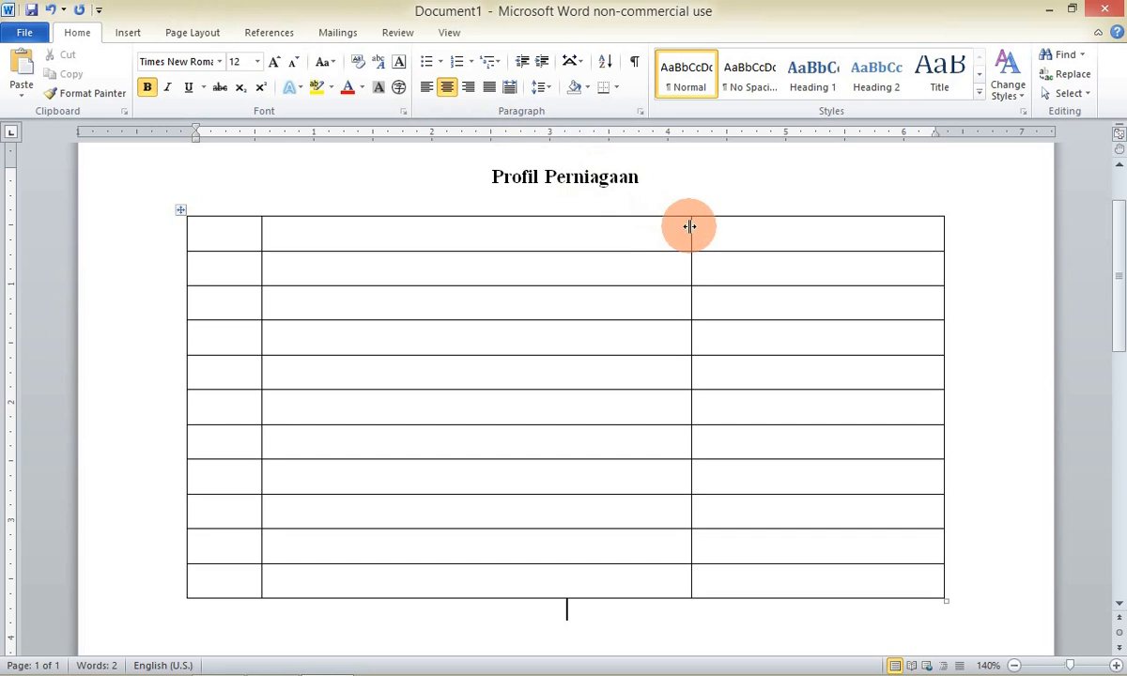
drag(689, 227, 468, 263)
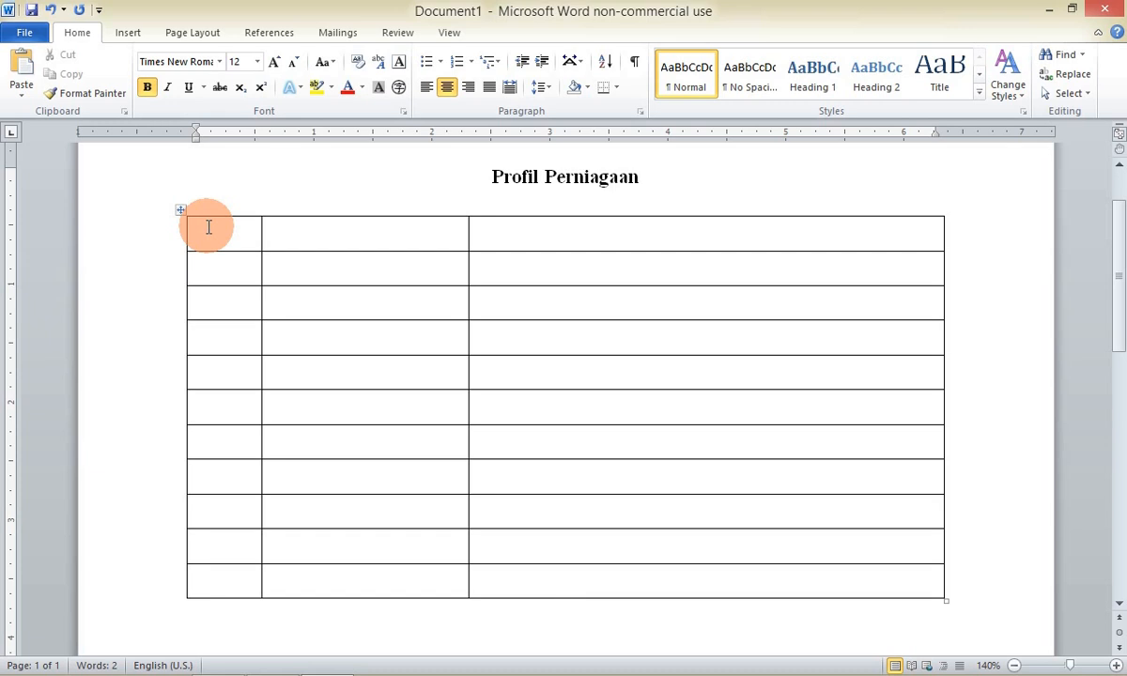
Step: Paste the numbers 1 to 11 and the labels from Nama Perniagaan to Nombor Akaun into the first two columns, and left-align the labels
drag(208, 226, 265, 586)
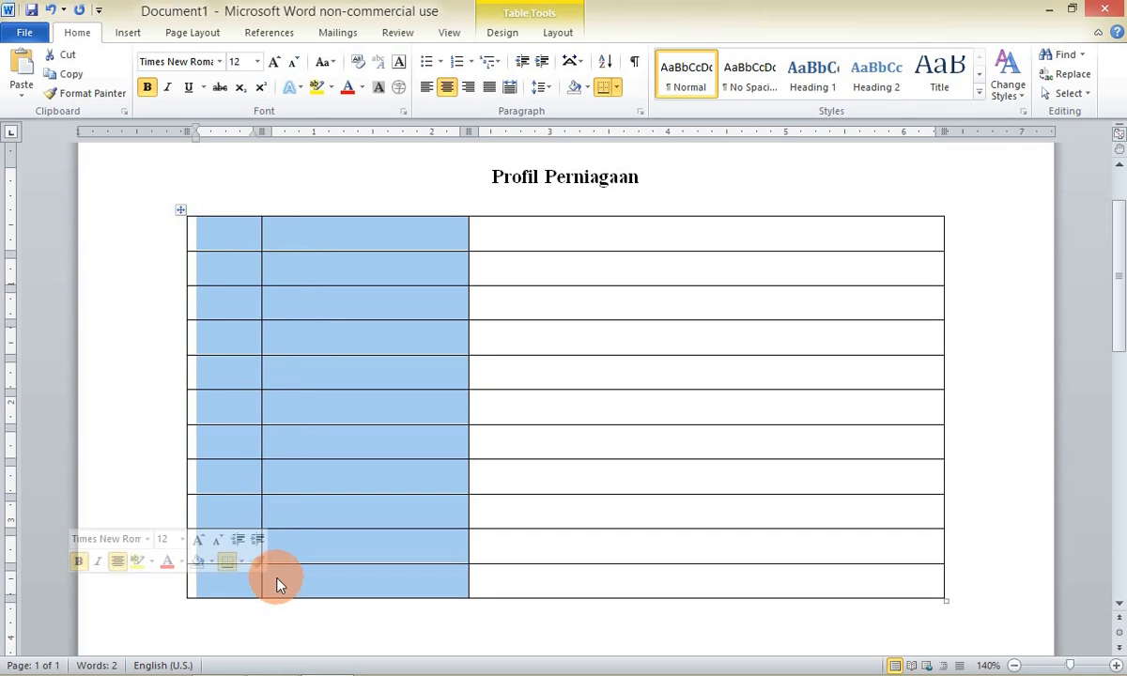
key(ctrl+v)
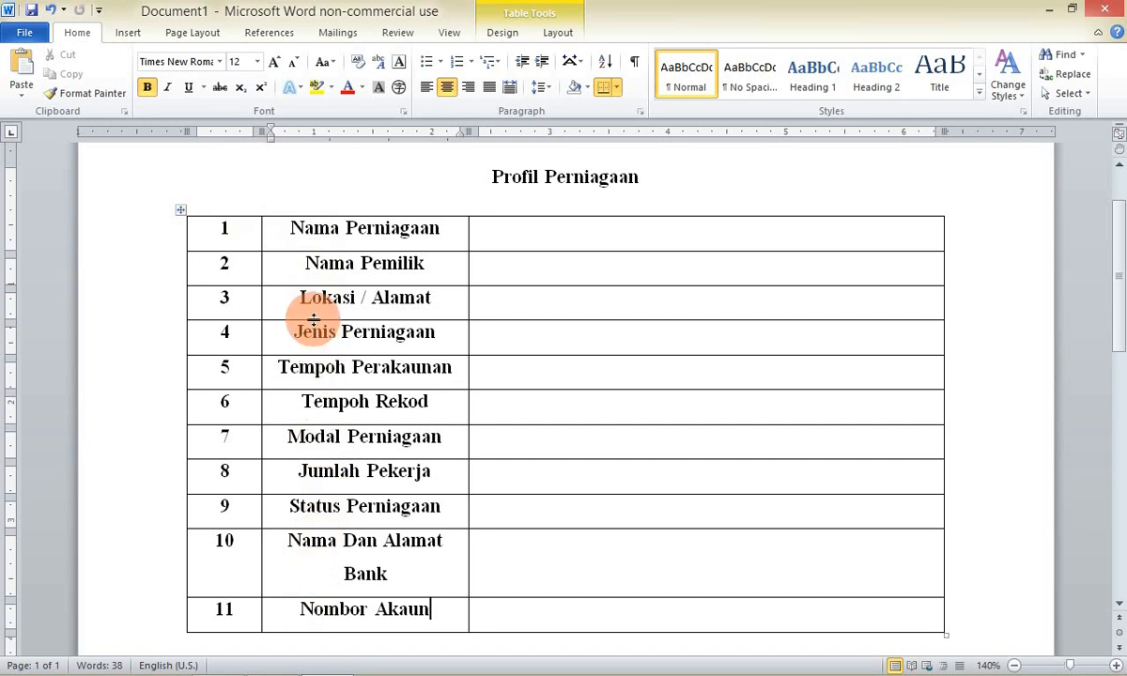
click(265, 227)
drag(276, 240, 343, 615)
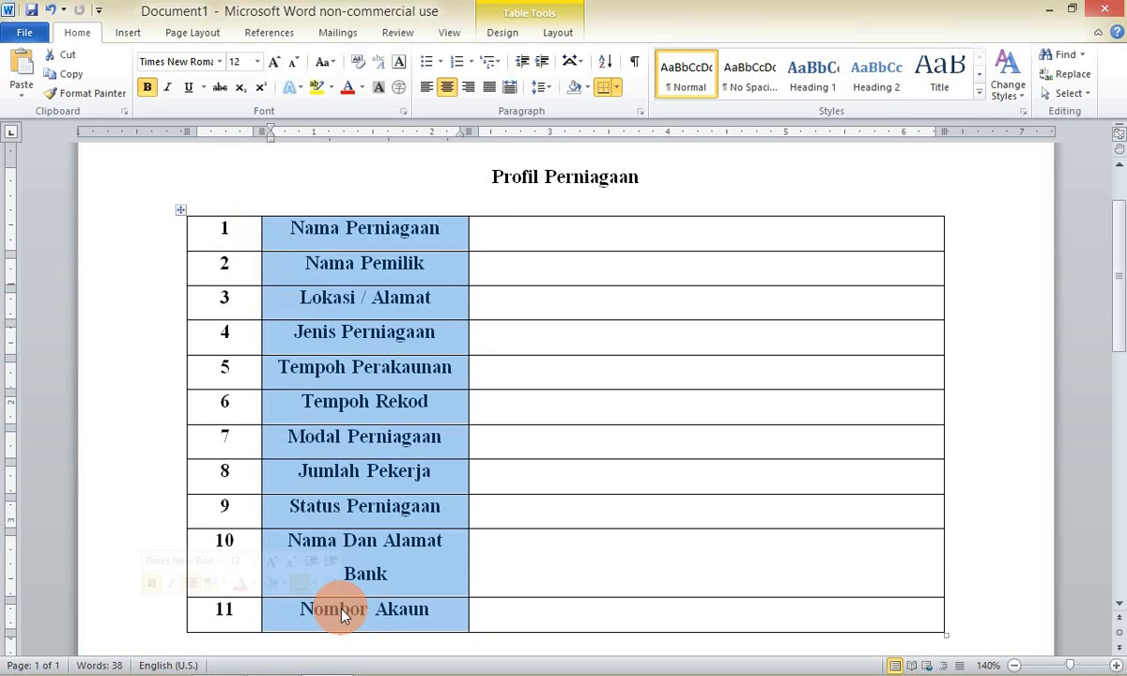
click(428, 88)
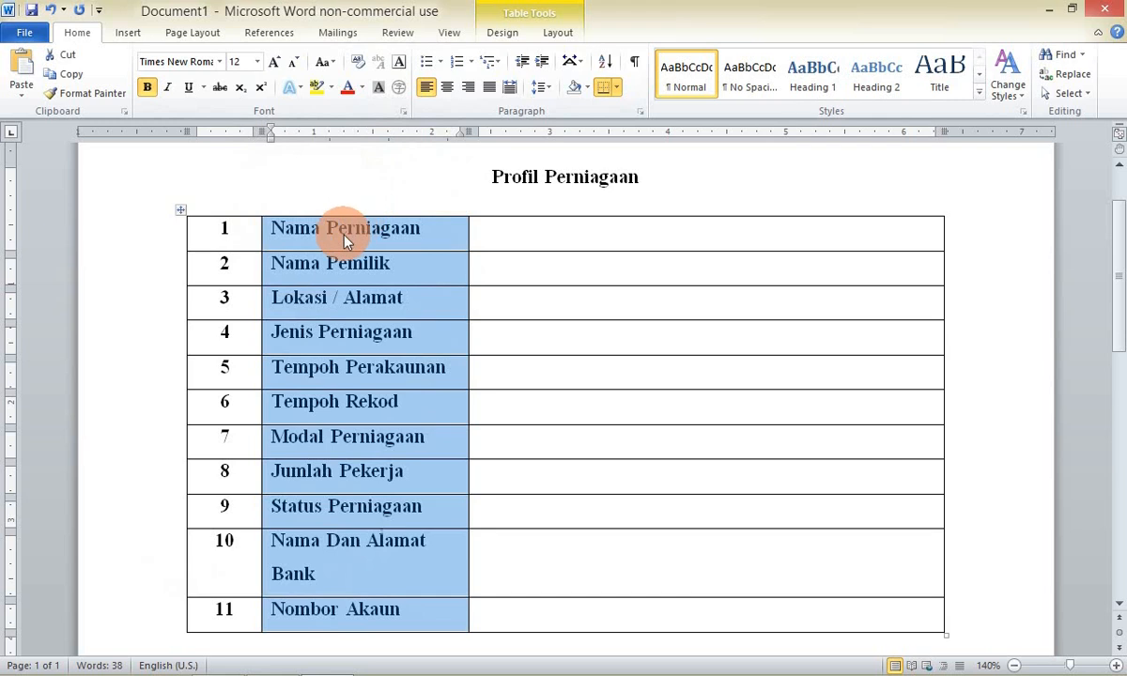
click(279, 231)
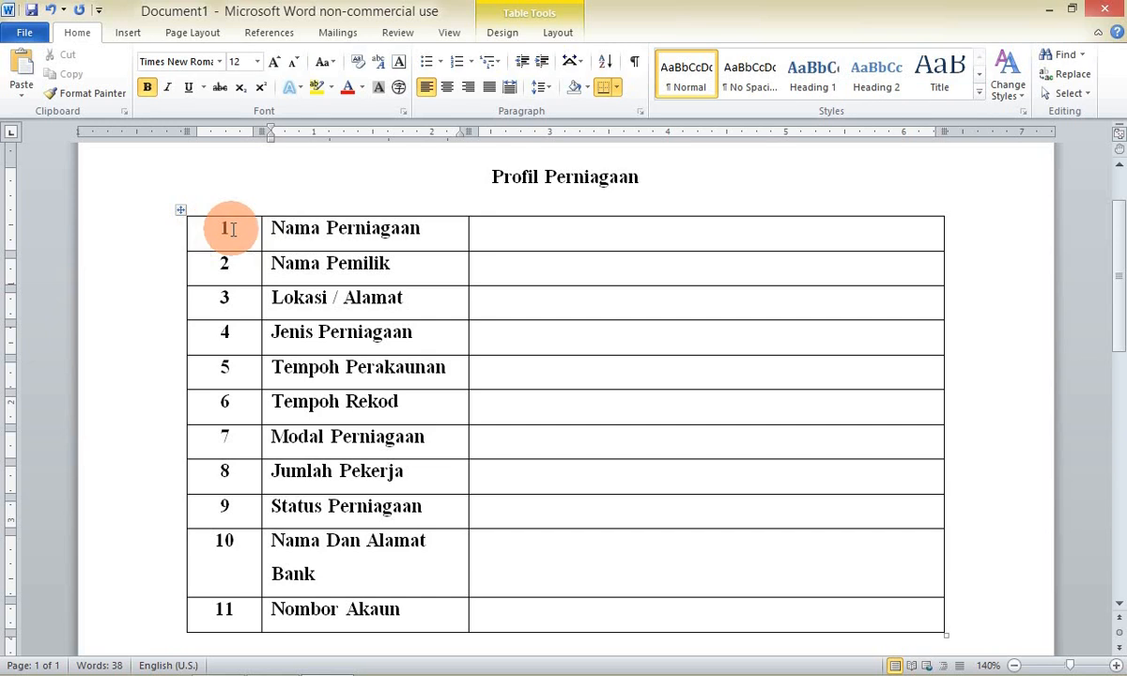
Step: Remove the bold formatting from the numbers and labels in the table's first two columns
click(150, 85)
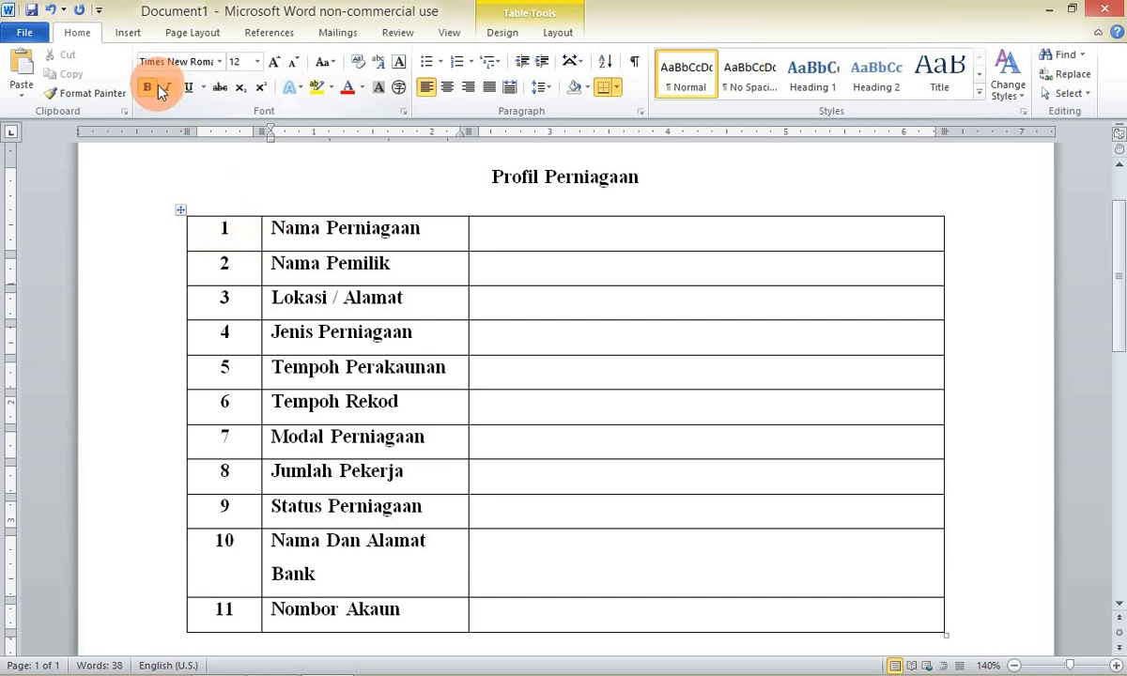
click(207, 226)
drag(207, 225, 358, 610)
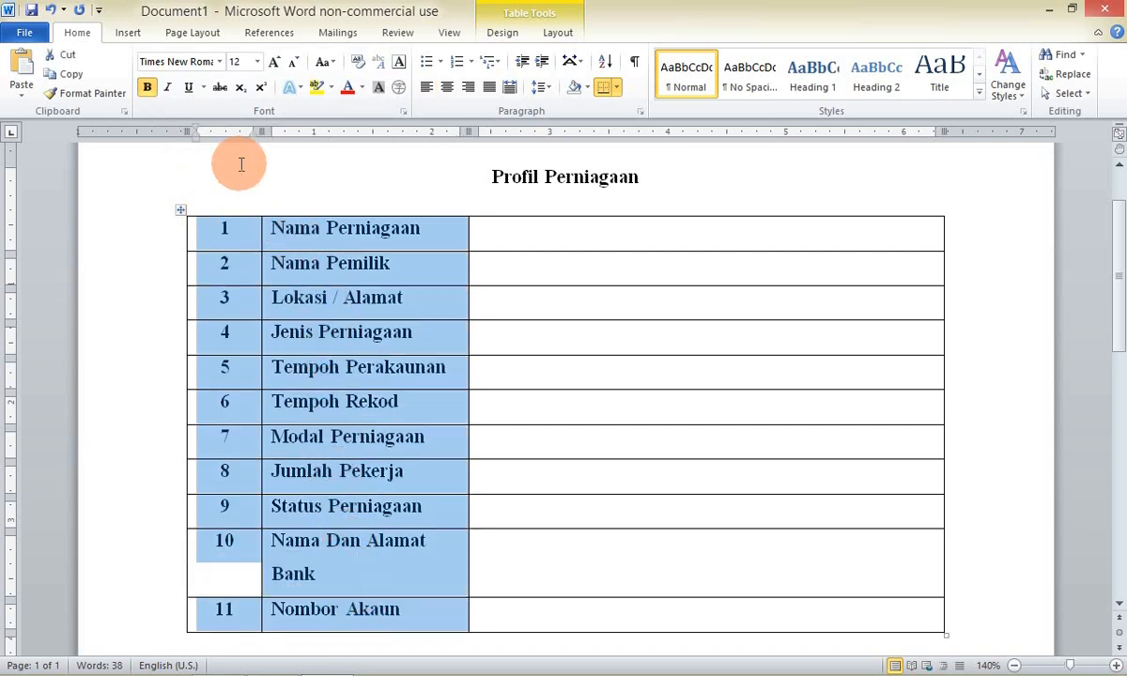
click(145, 89)
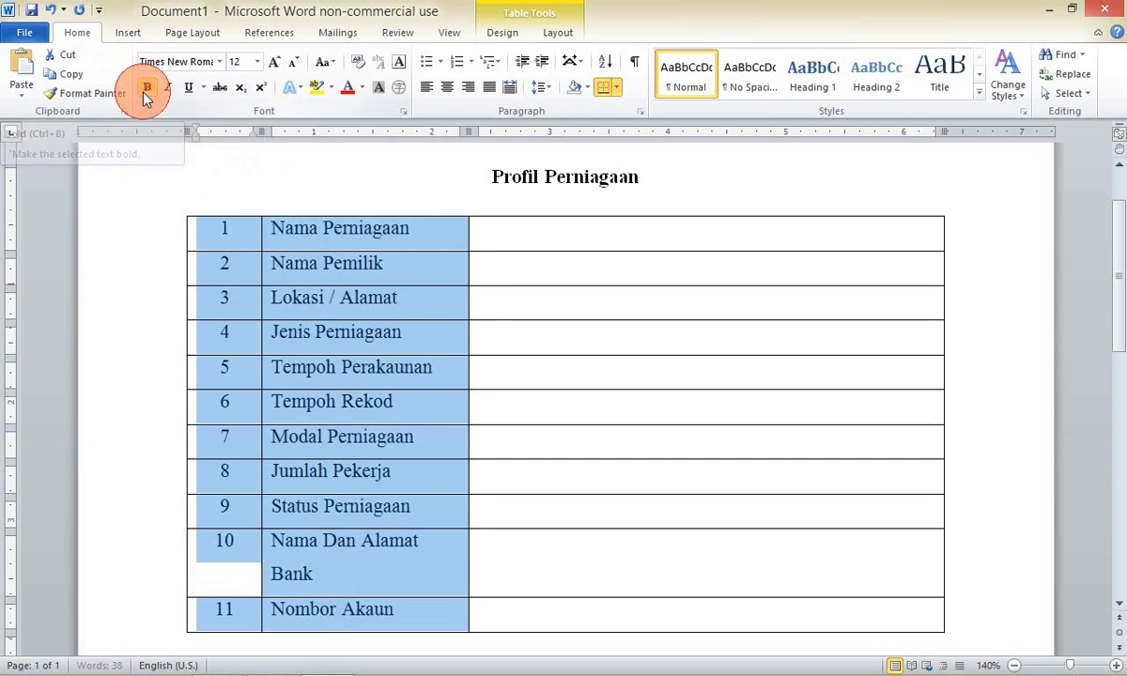
click(285, 231)
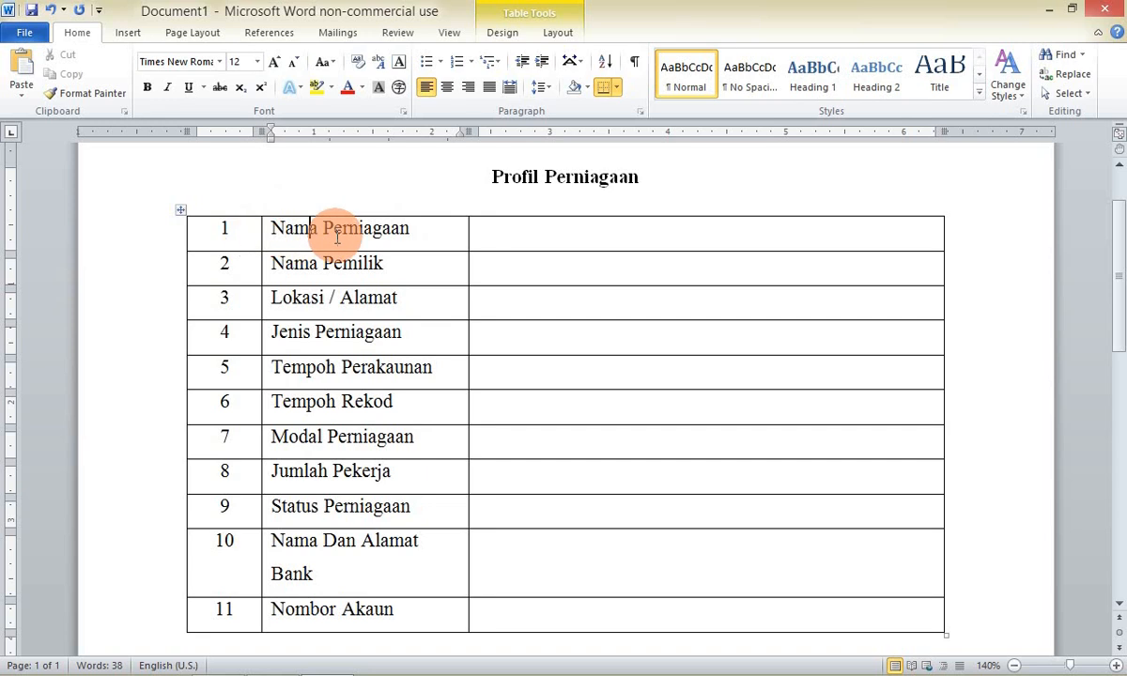
Step: Left-align all the empty cells in the table's third column, from row 1 to row 11
click(484, 233)
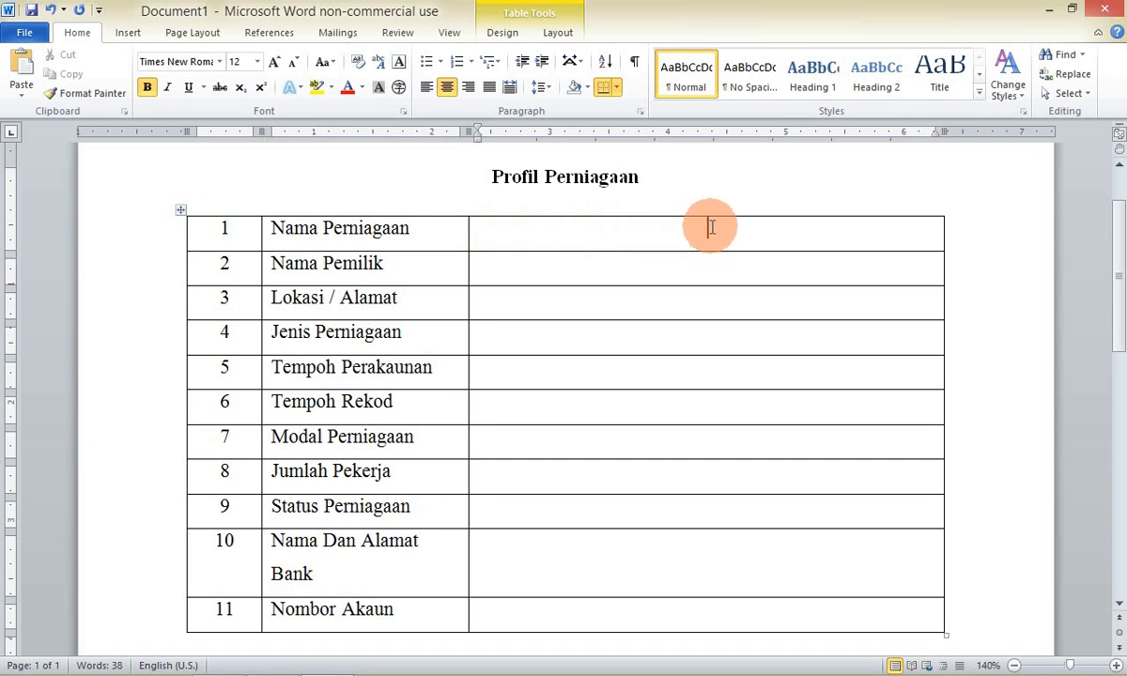
click(474, 236)
drag(475, 236, 561, 621)
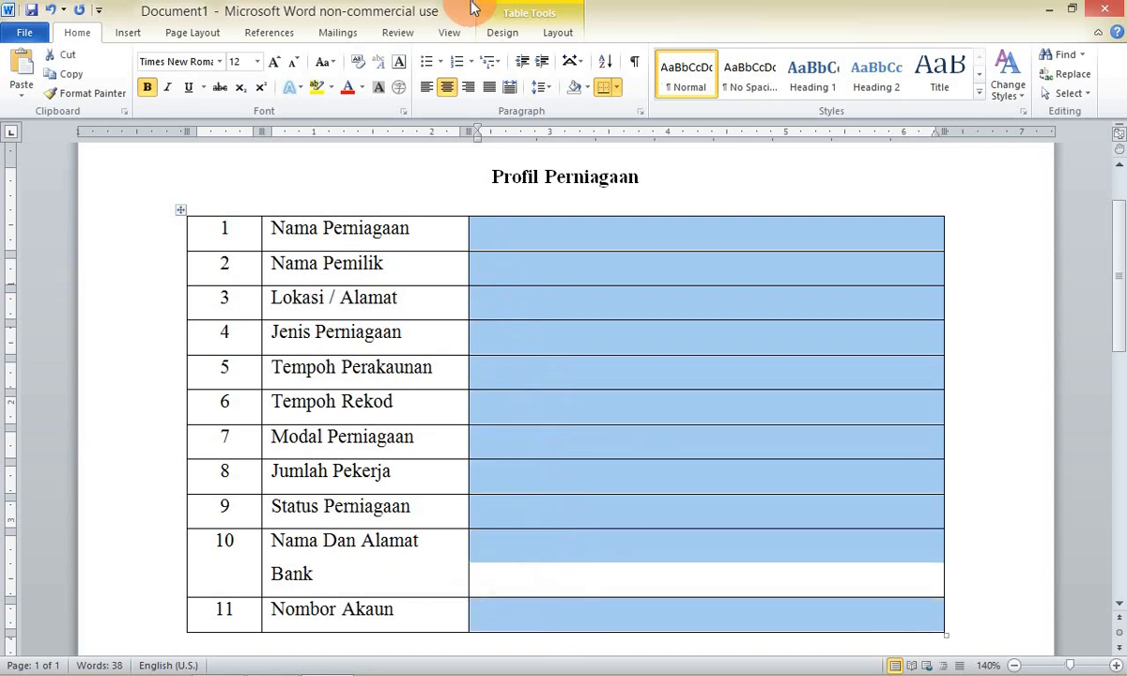
click(424, 88)
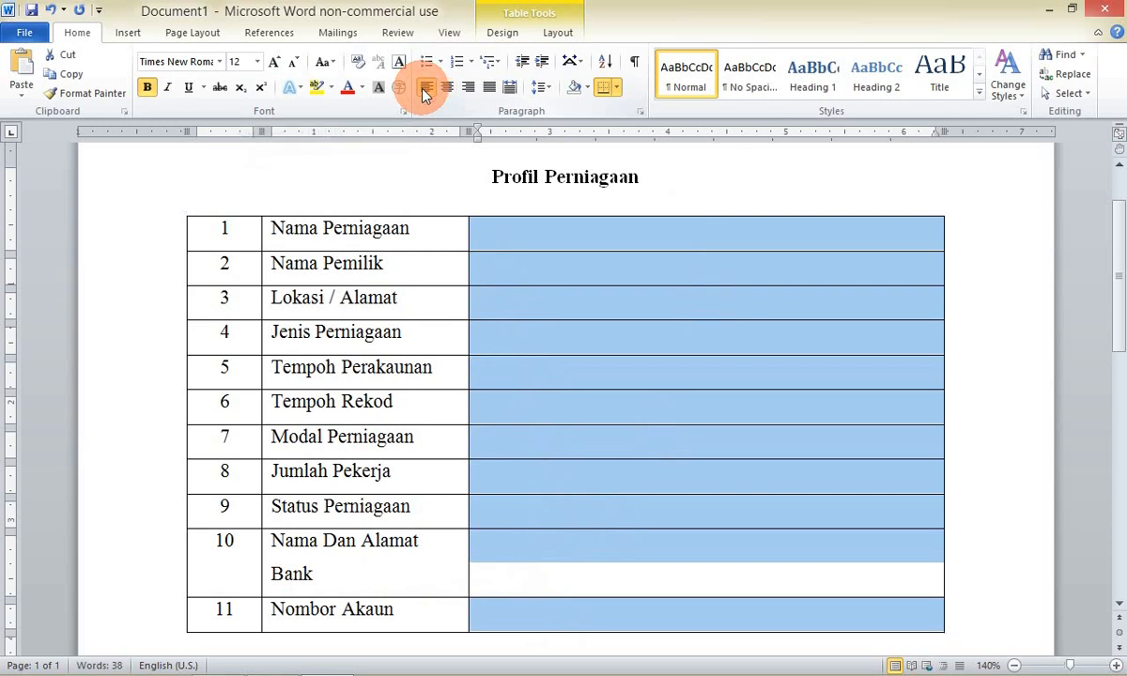
Step: Enter "Perniagaan Elektrik Ok" as the Nama Perniagaan value in the third column
click(517, 243)
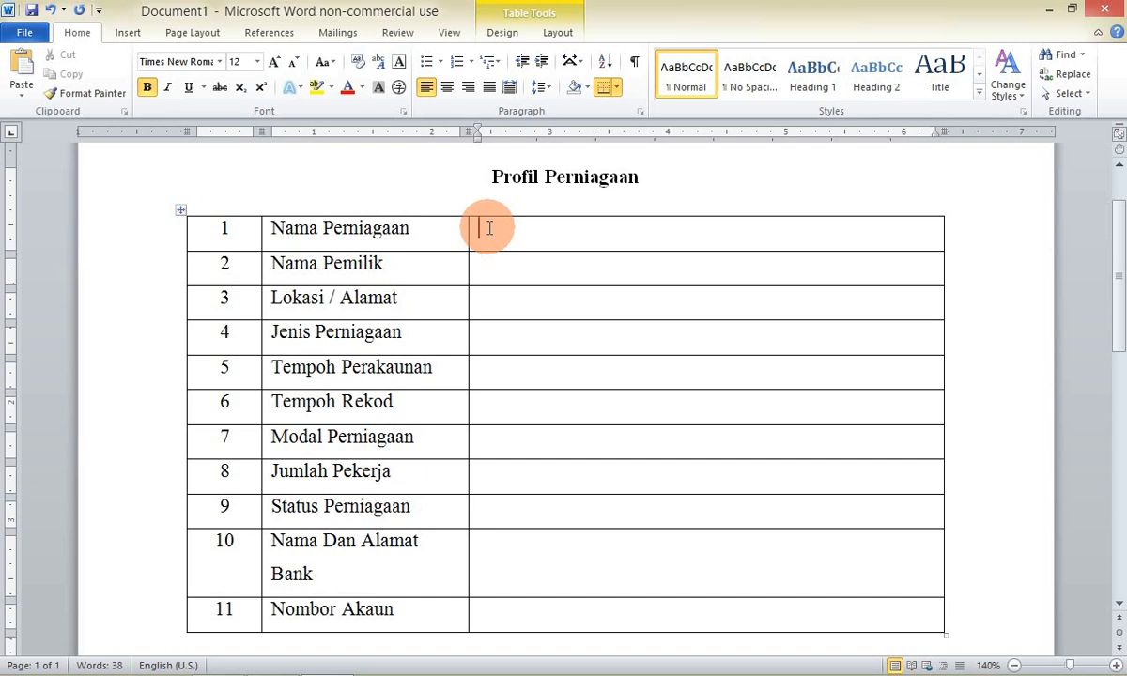
text(Per)
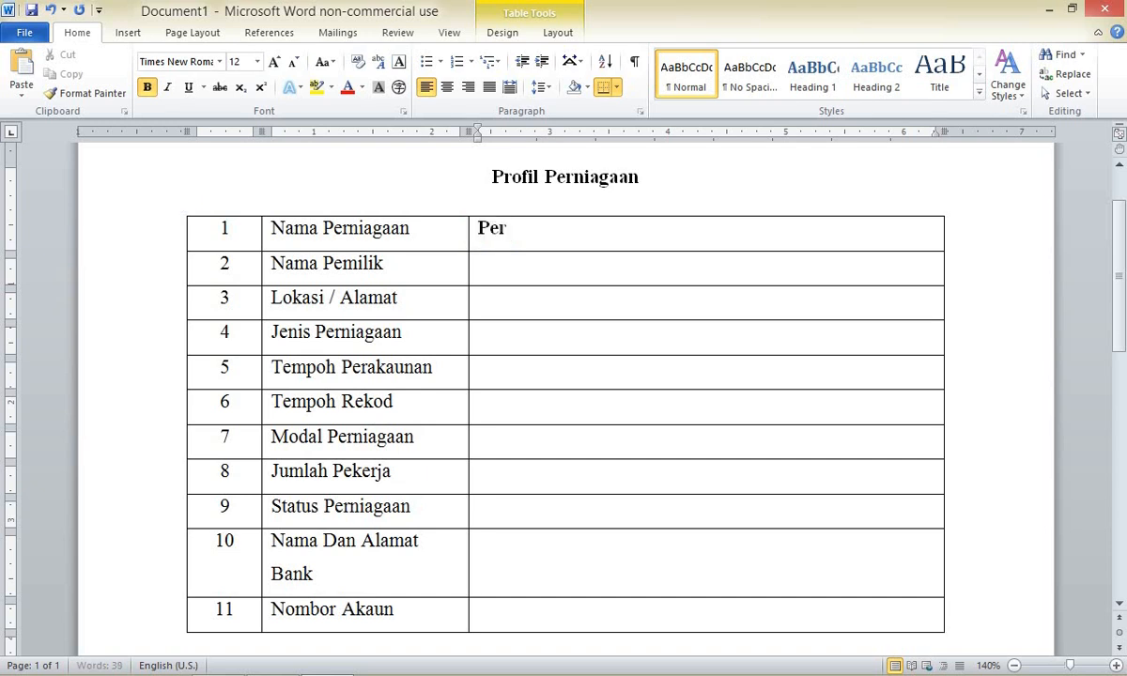
text(niagaan)
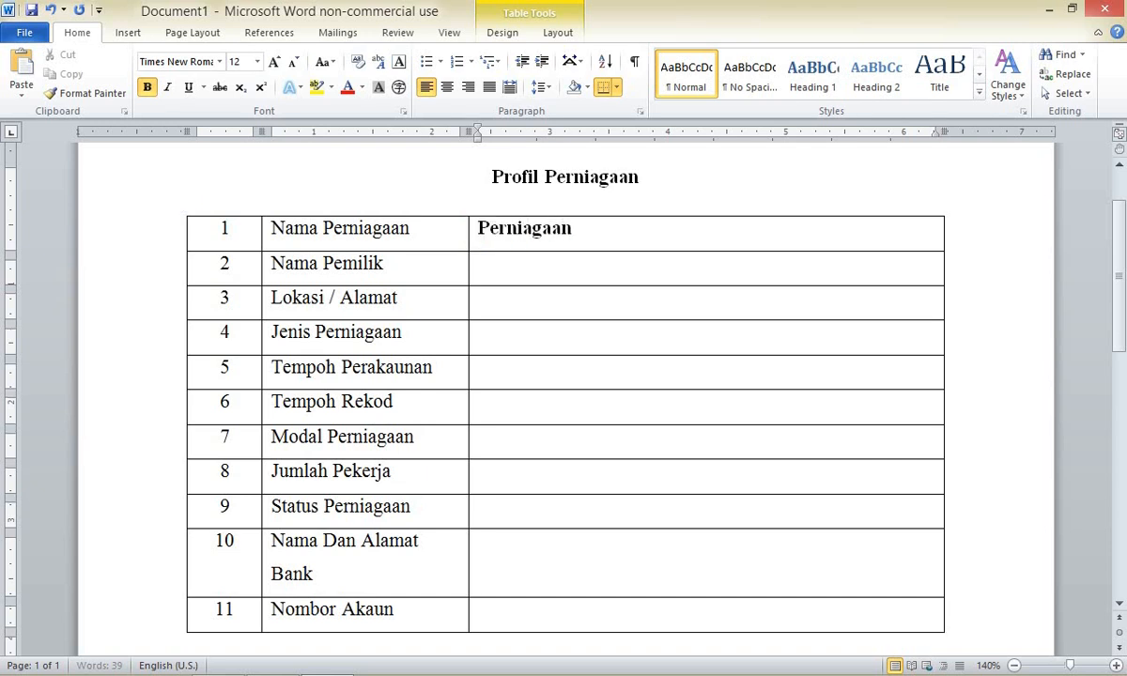
text( Elektrik )
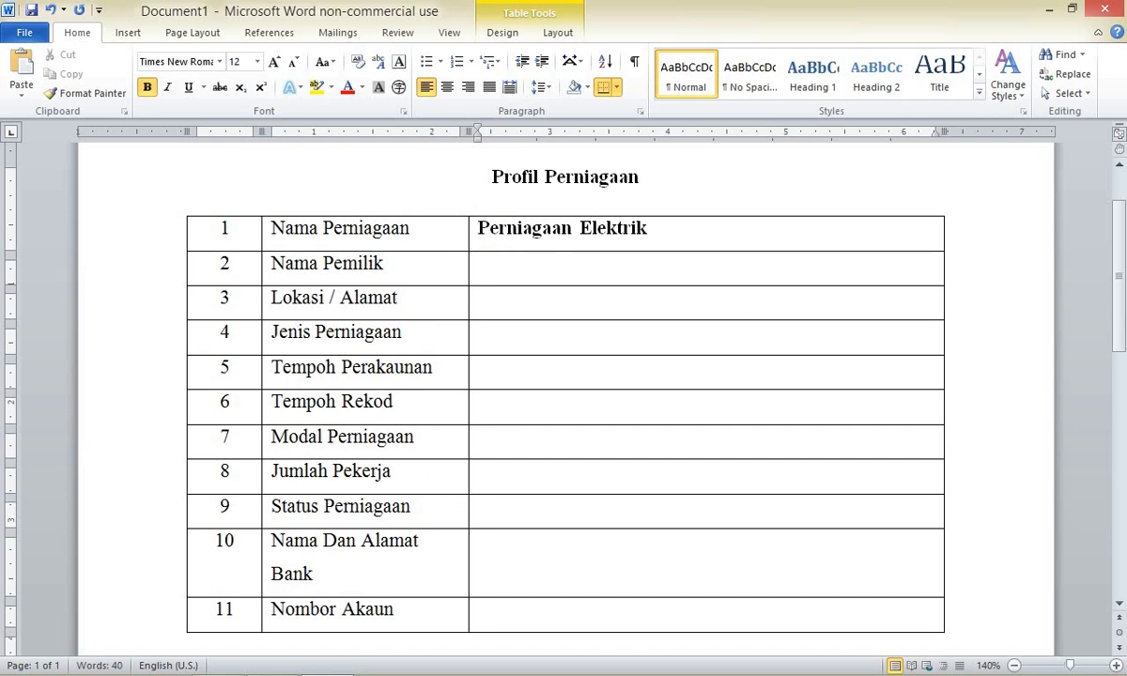
text(Ok)
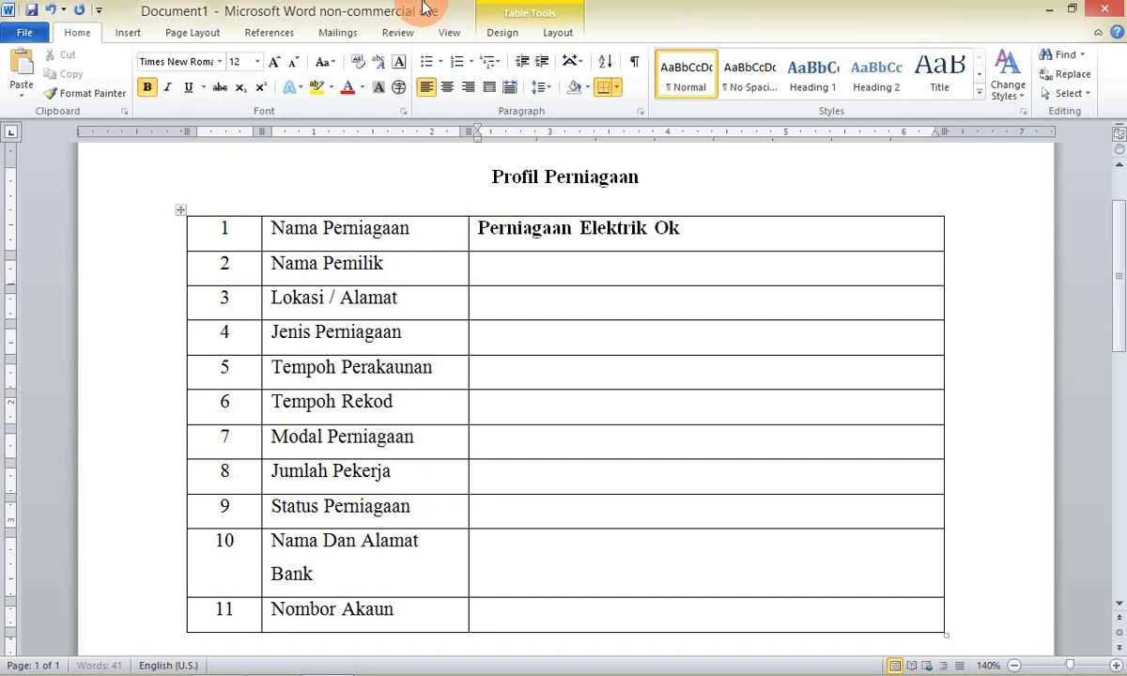
Step: List the three owners' names on separate lines in the third-column cell for Nama Pemilik
click(587, 265)
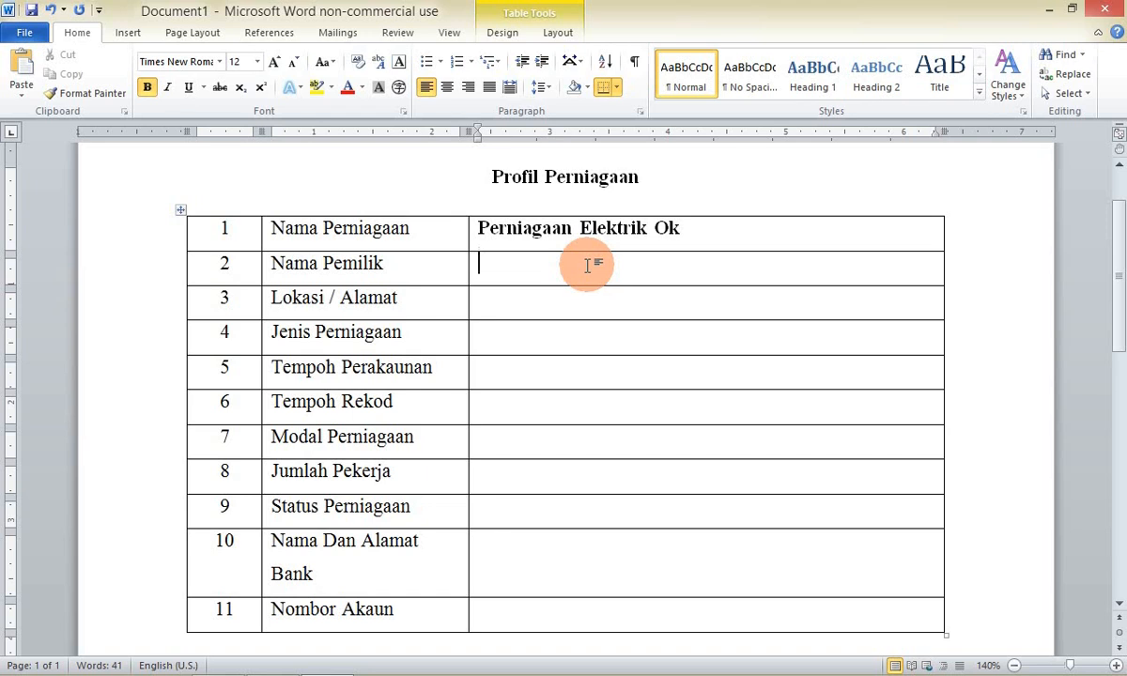
text(TIM)
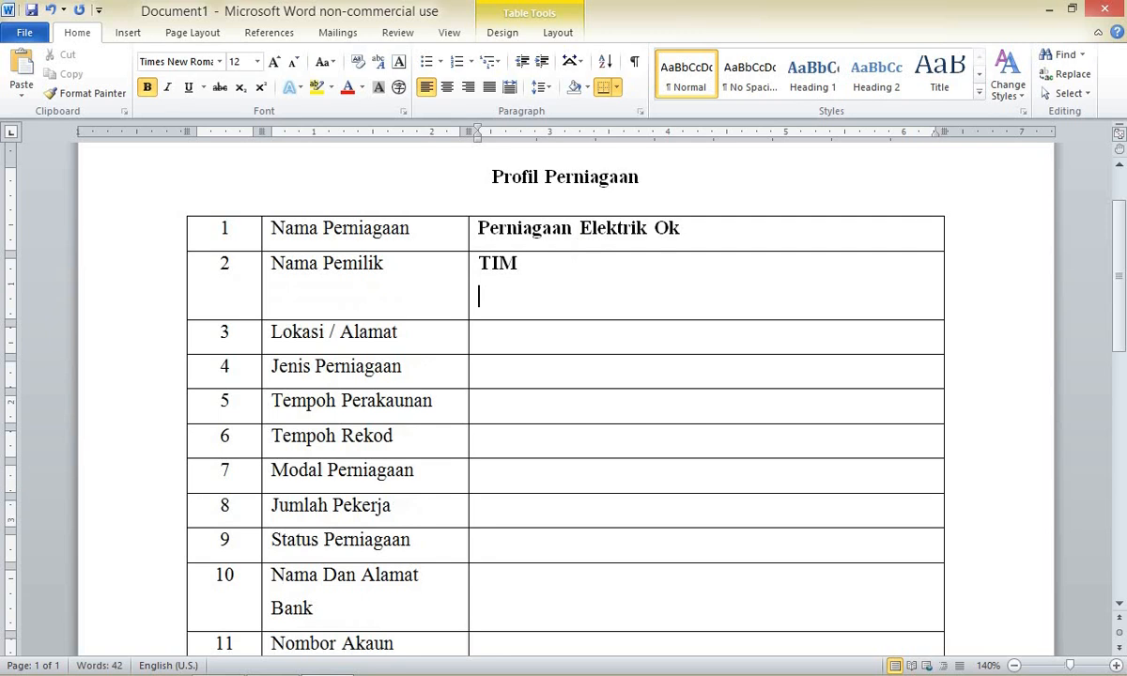
text(LIM)
key(Return)
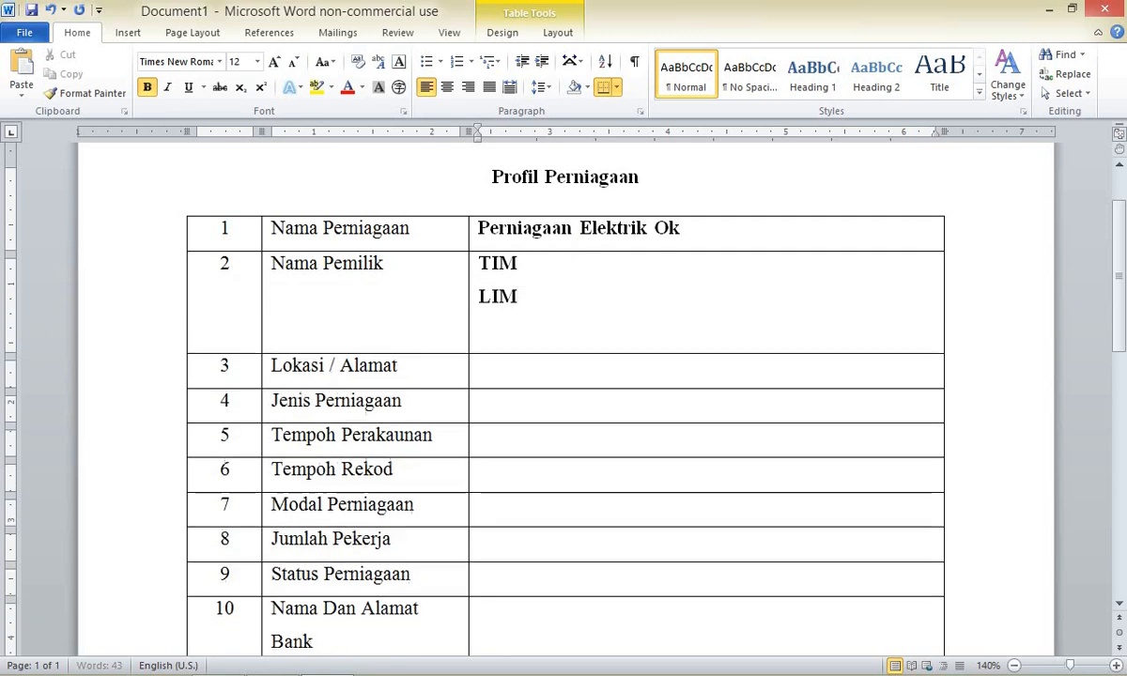
text(CHIN)
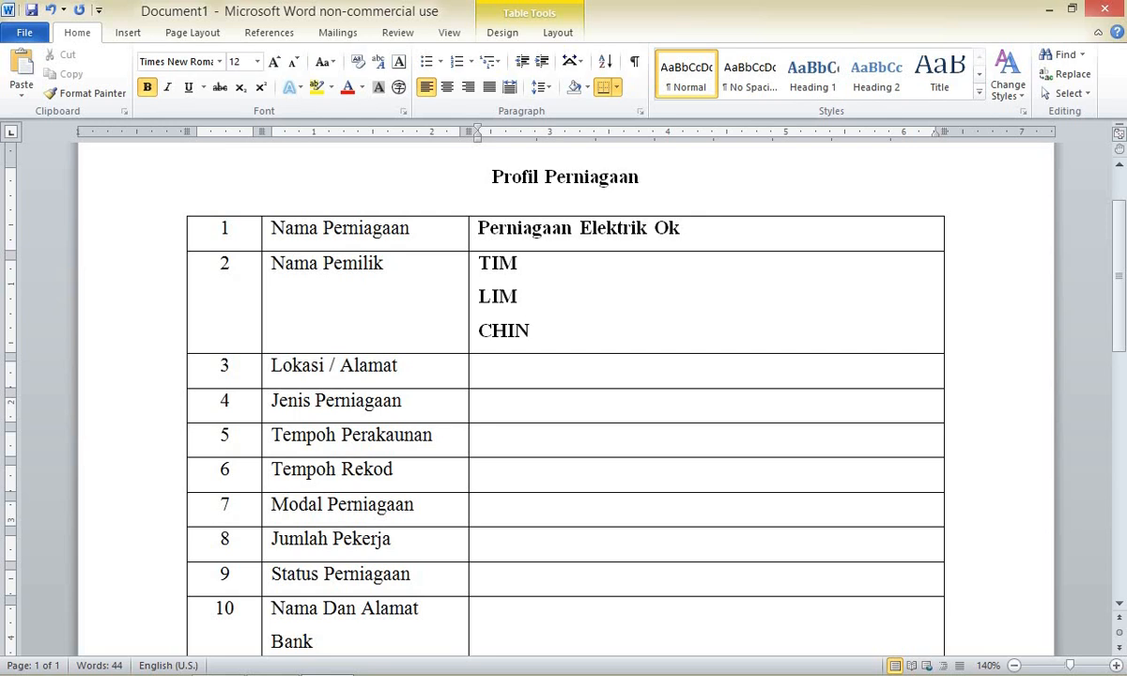
Step: Enter the business's full postal address in the third-column cell for Lokasi / Alamat
key(Down)
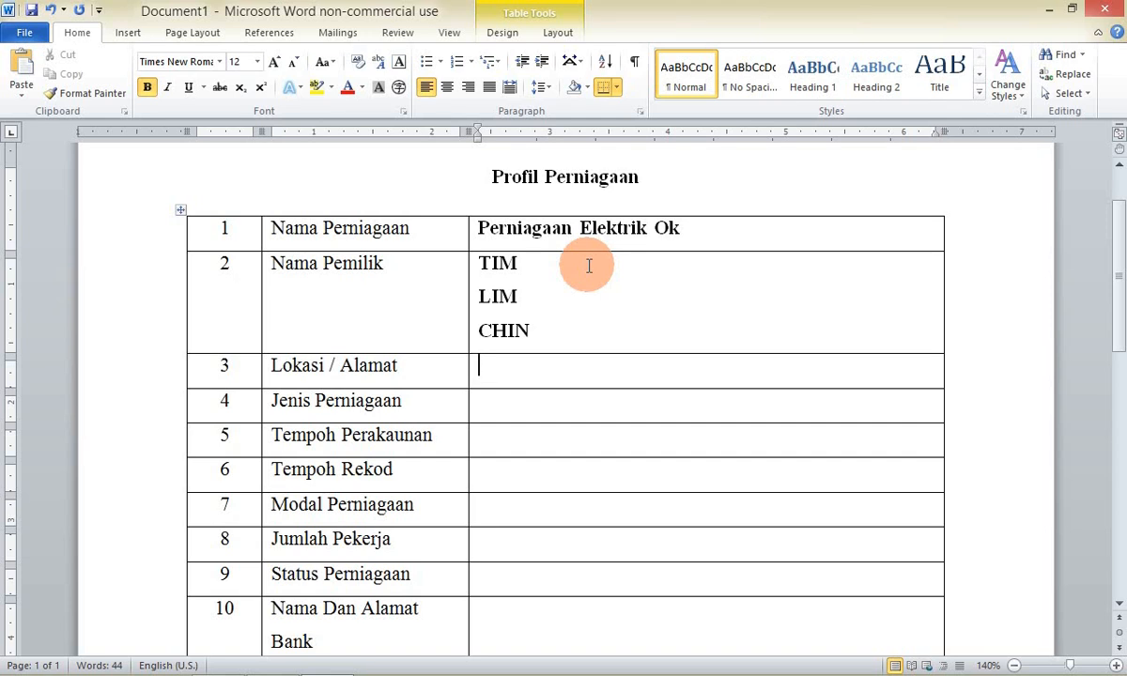
text(Lo)
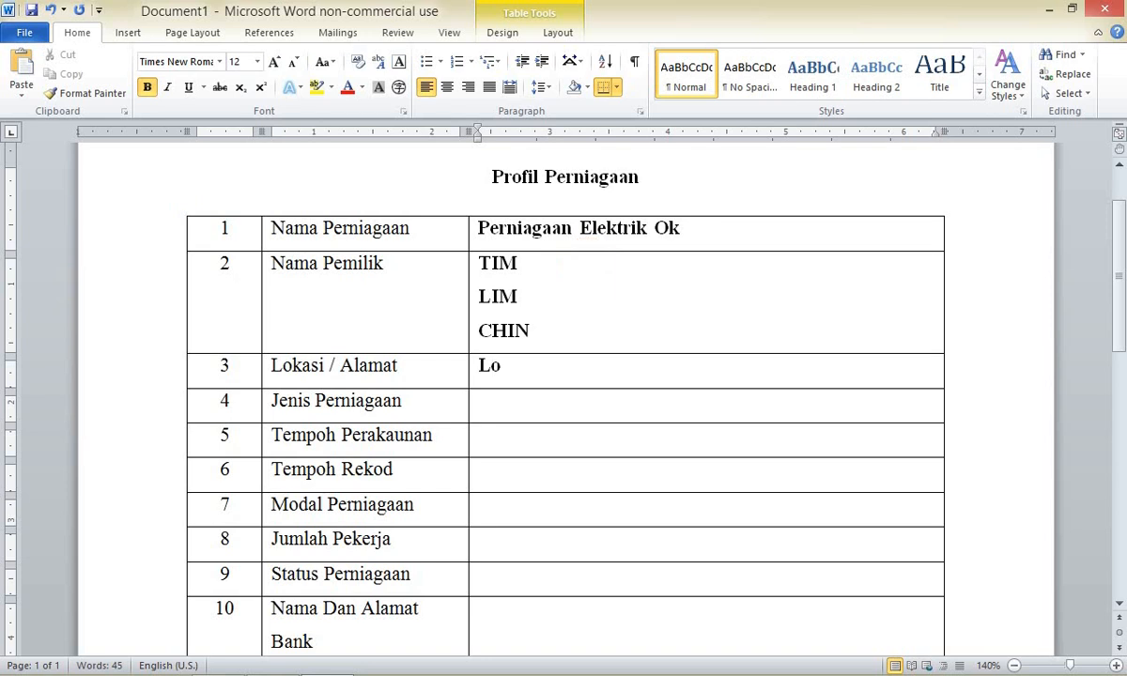
text(t 2, Lorong)
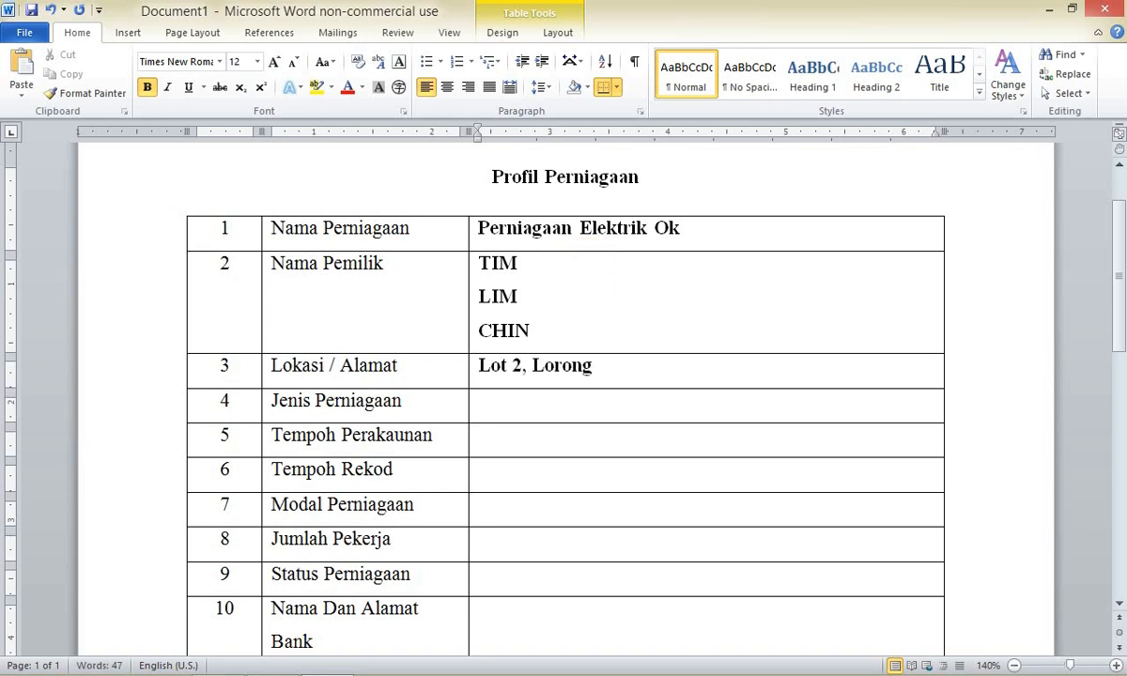
text( 4, Tama)
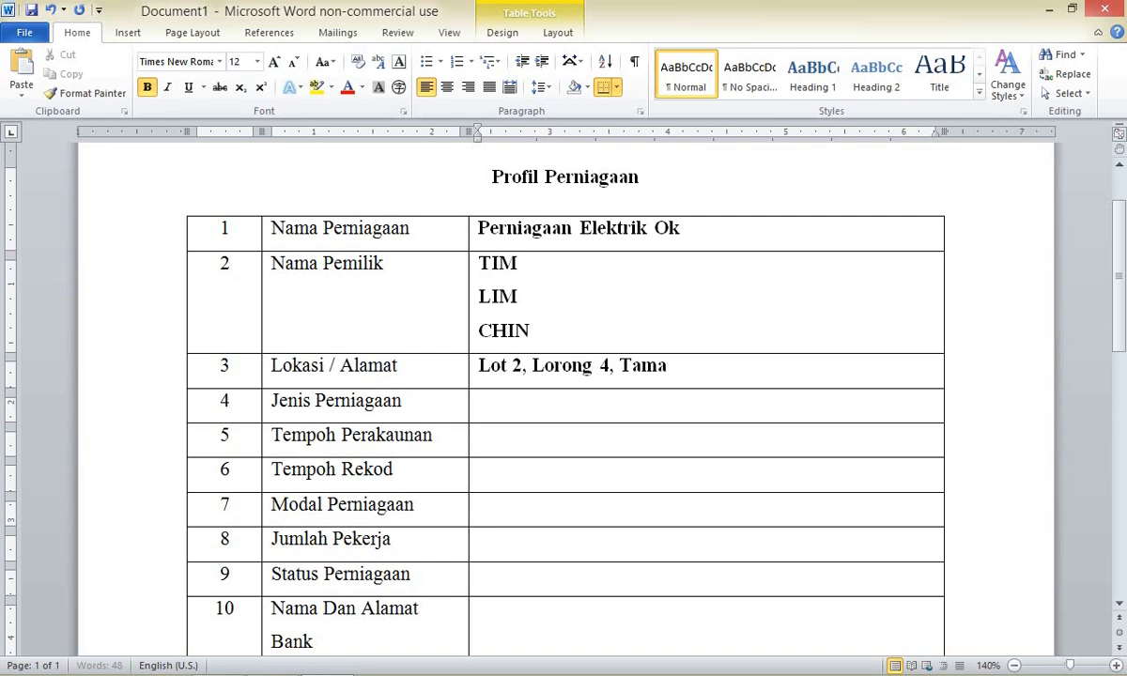
text(n Bunga)
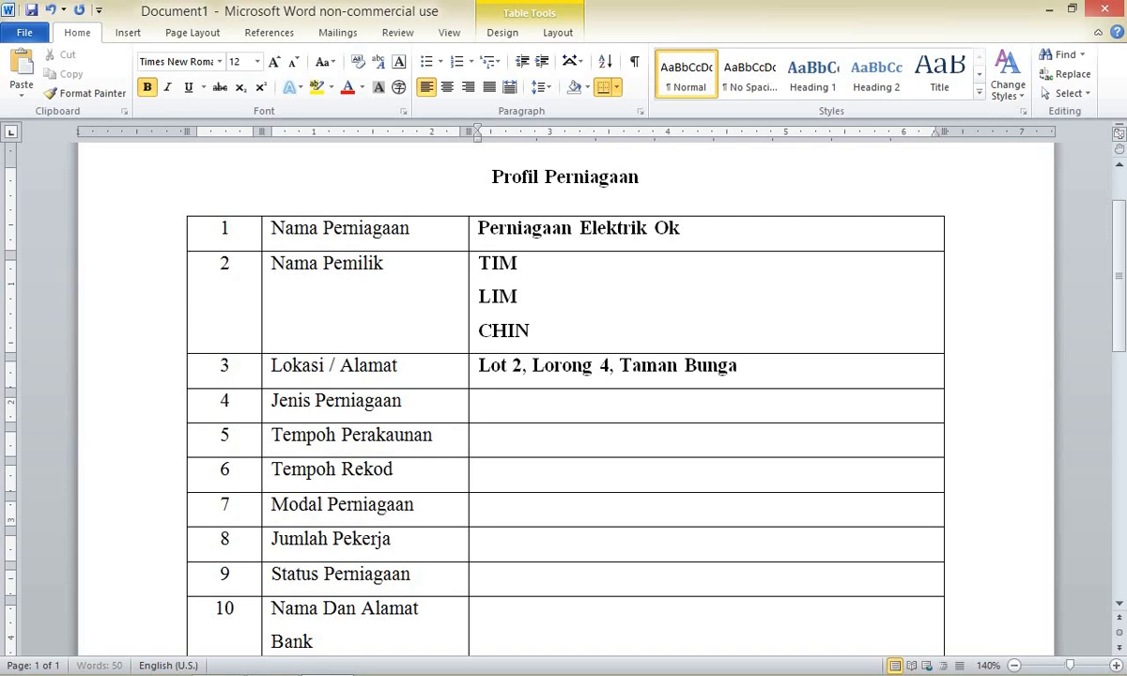
text( Emas, 89747)
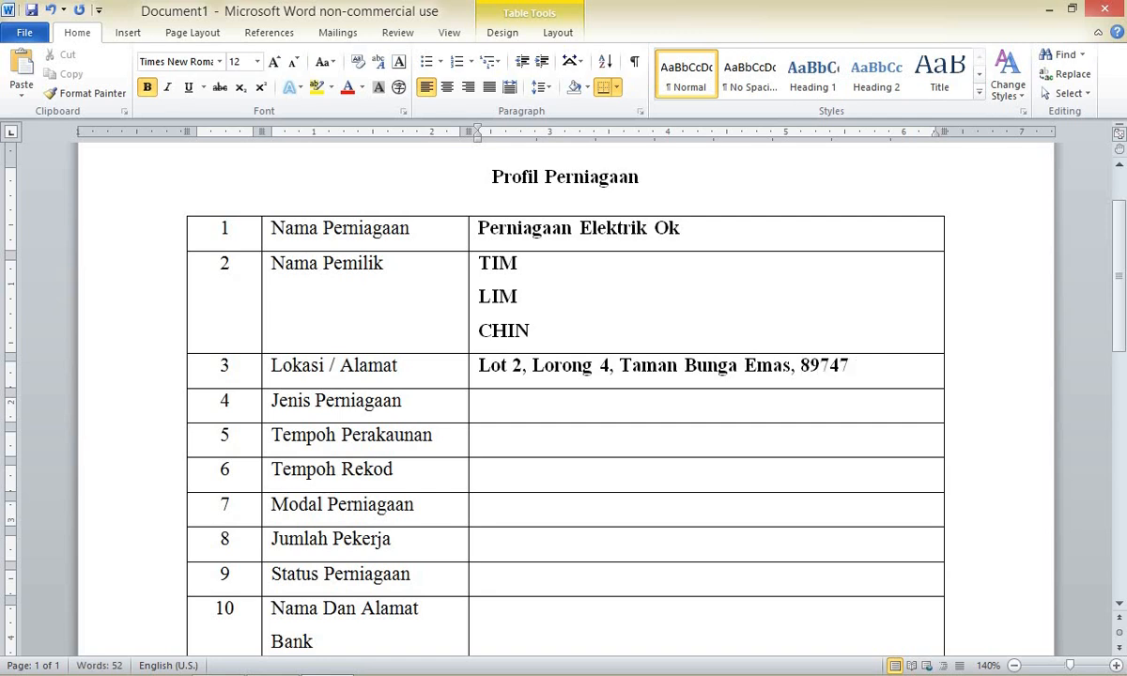
text( Kuala Pe)
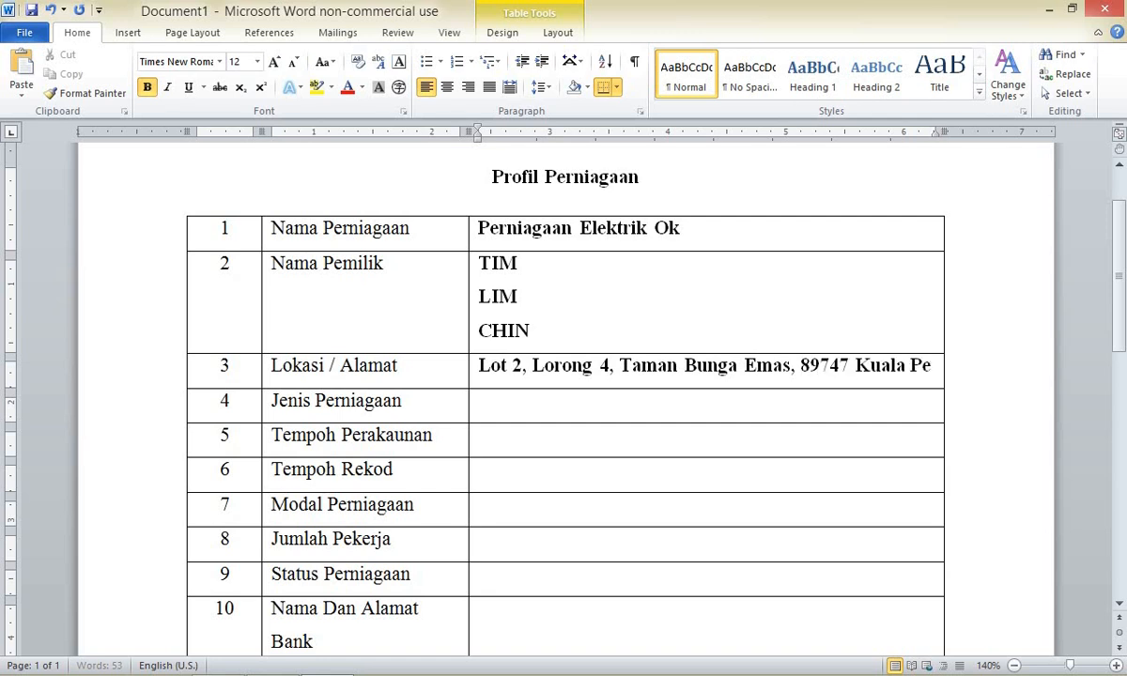
text(nyu, Sabah.)
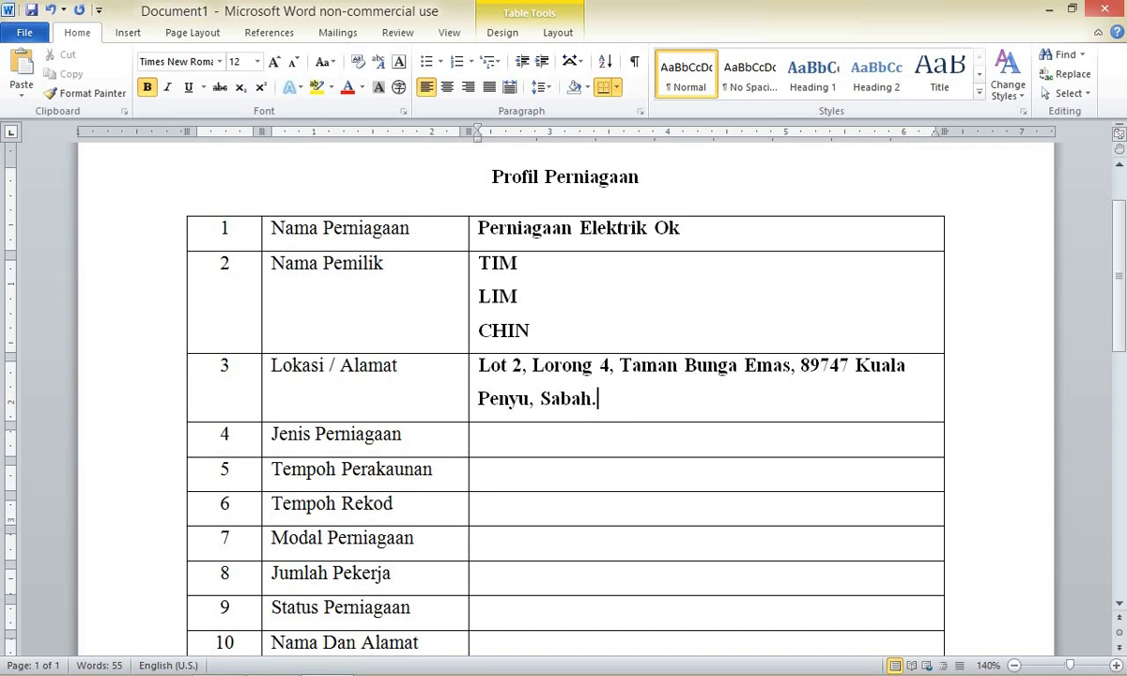
Step: Enter "Perkongsian" as the Jenis Perniagaan value, correcting the missing letter r in the word
key(Down)
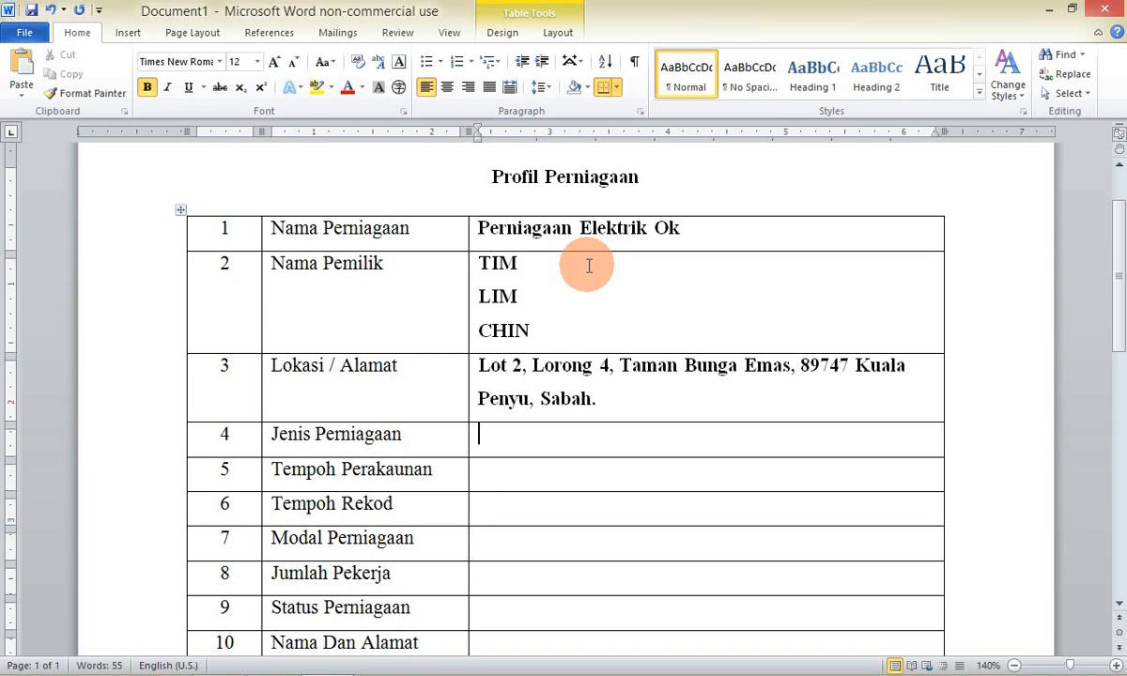
text(Pekon)
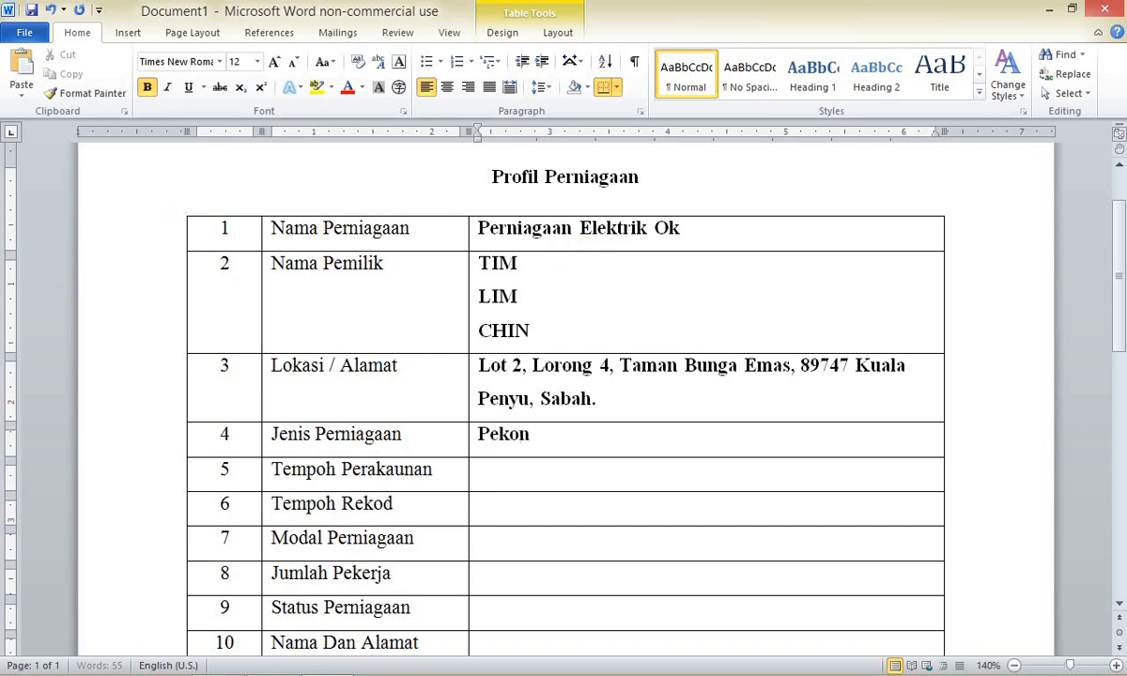
text(gsian)
key(Left)
key(Left)
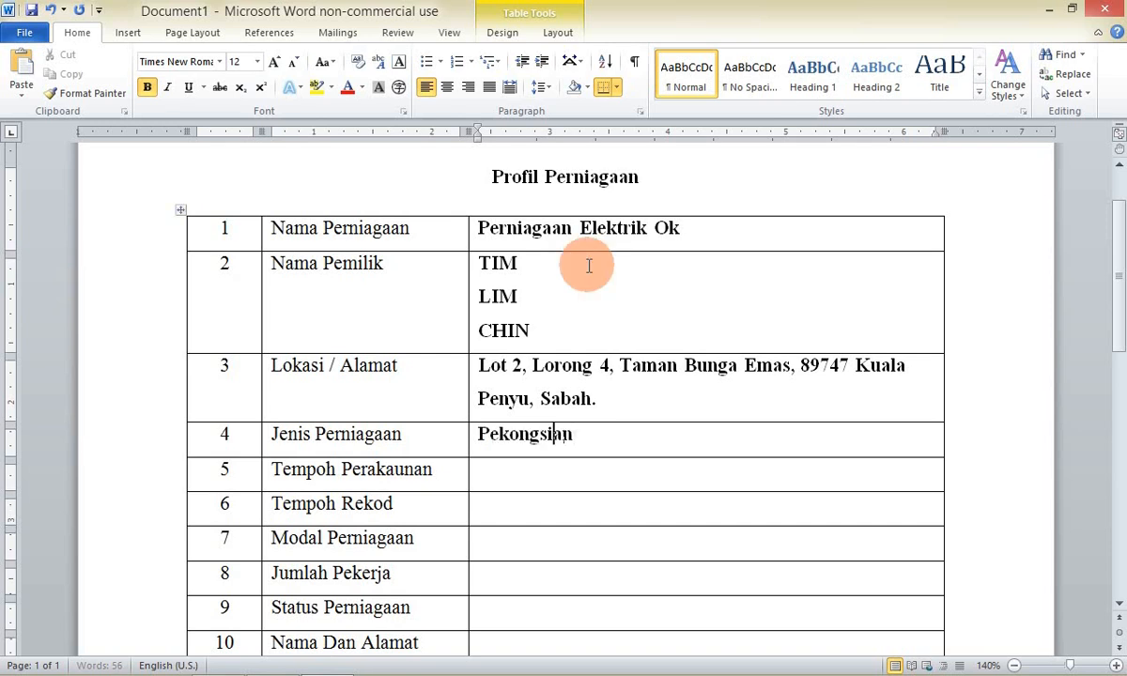
key(Left)
key(Left)
key(Left)
key(Left)
key(Left)
key(Left)
text(r)
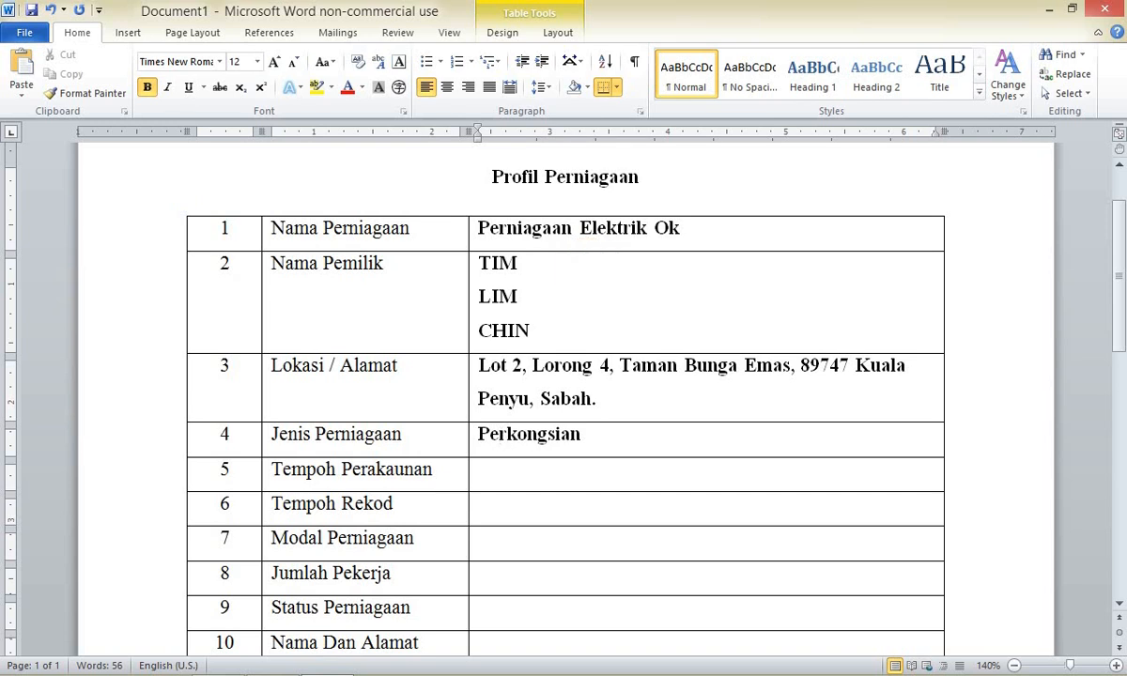
Step: Fill in "1 bulan" for Tempoh Perakaunan and "1 April 2014 – 30 April 2014" for Tempoh Rekod
key(Down)
text(1 bulan)
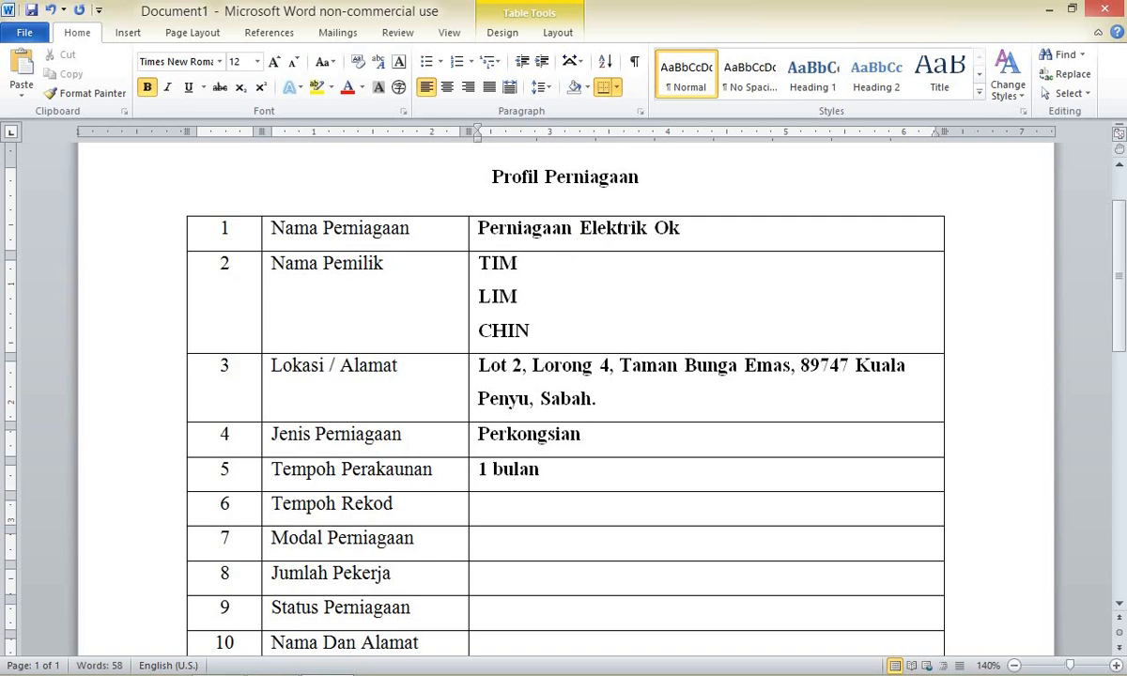
key(Down)
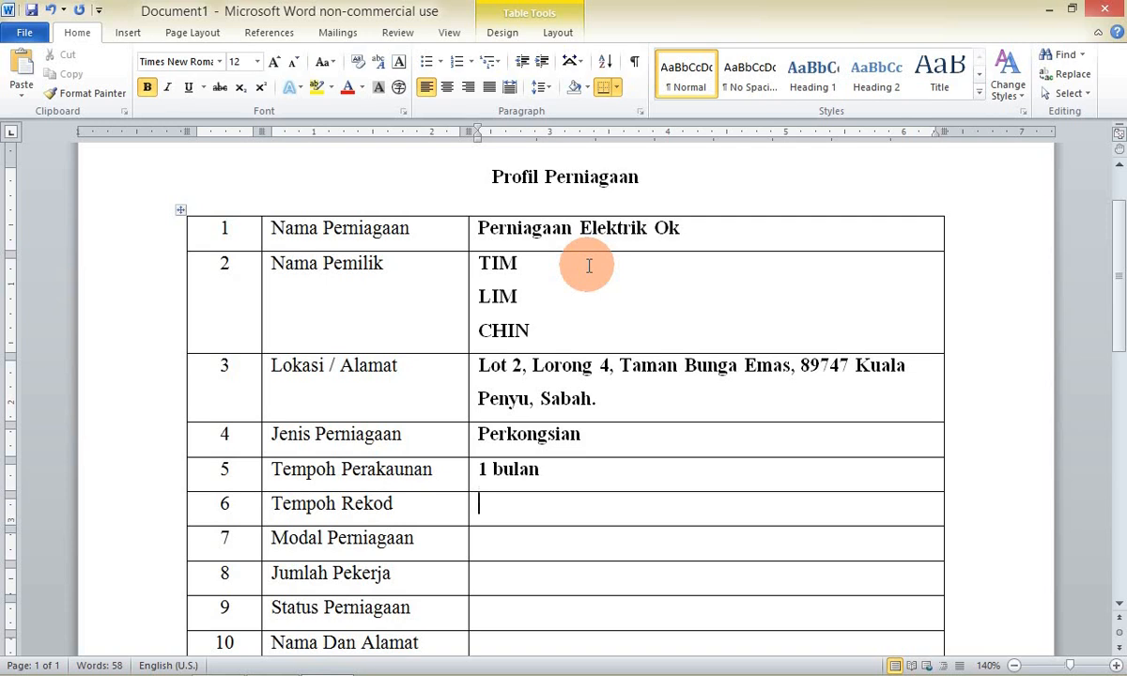
text(1)
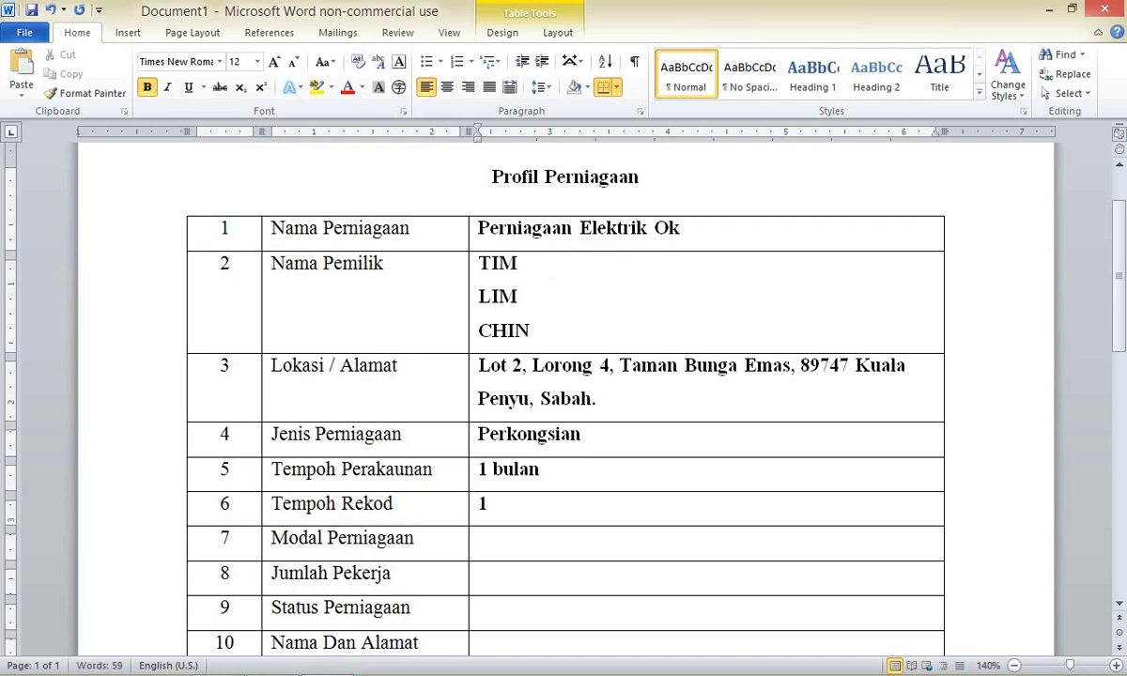
text( April 2014)
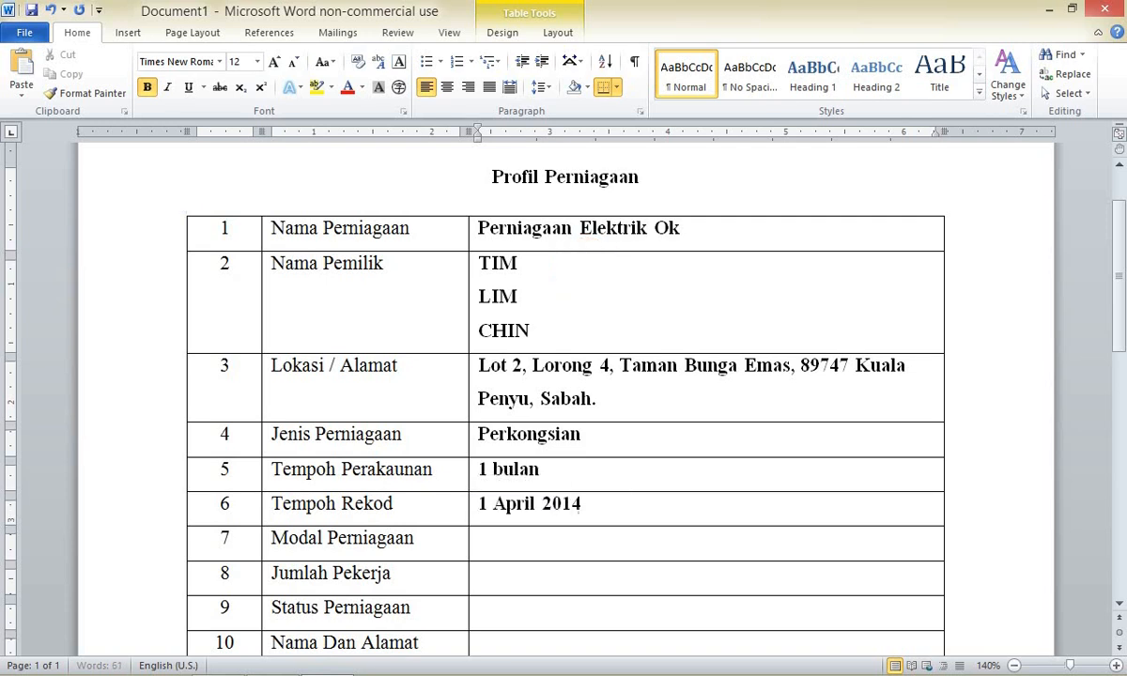
text( - )
text(30 Apri)
text(l 2014)
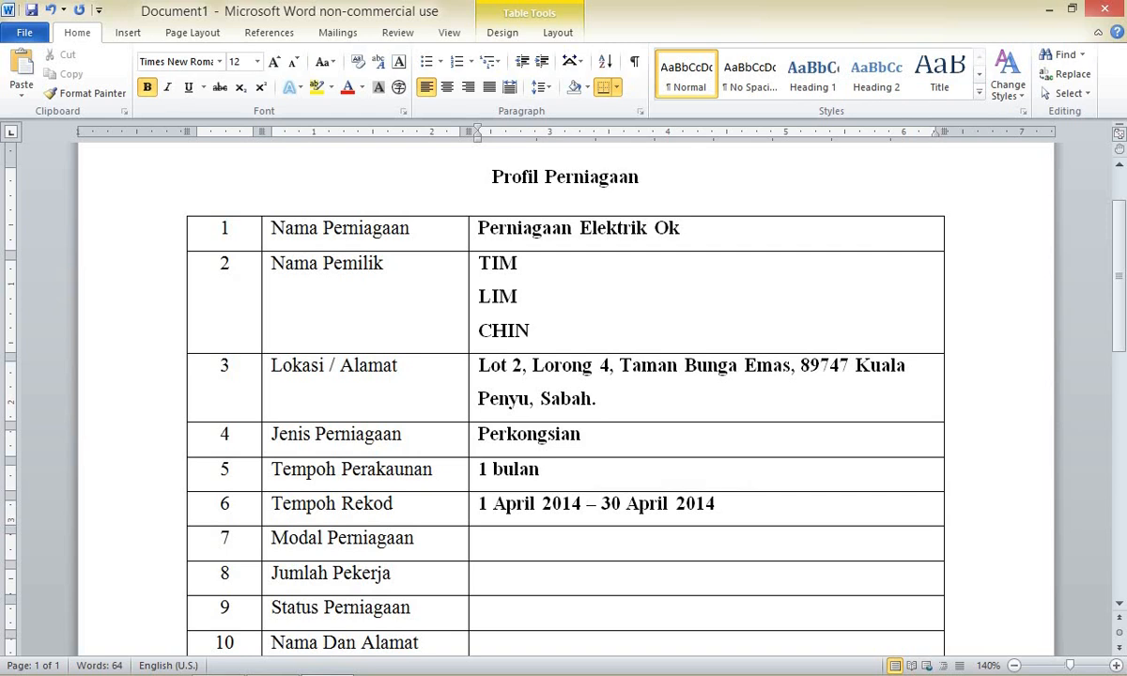
Step: List the three owners' names on separate lines in the Modal Perniagaan cell and check the partners' capital in the Adobe Reader PDF
click(481, 539)
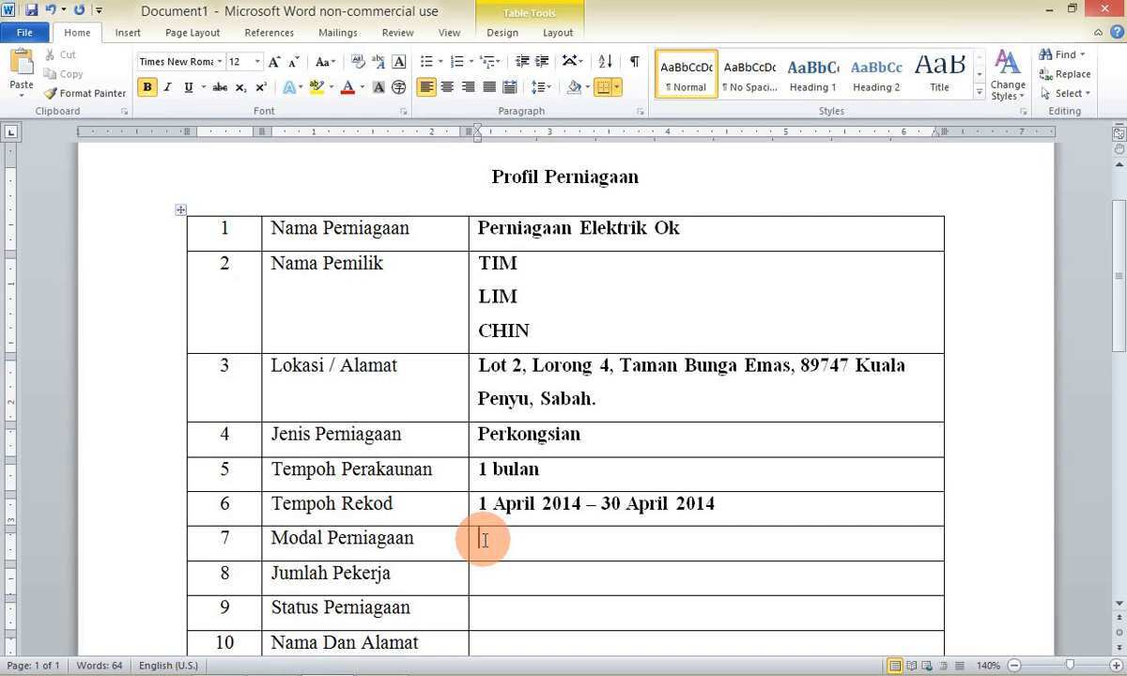
key(alt+Tab)
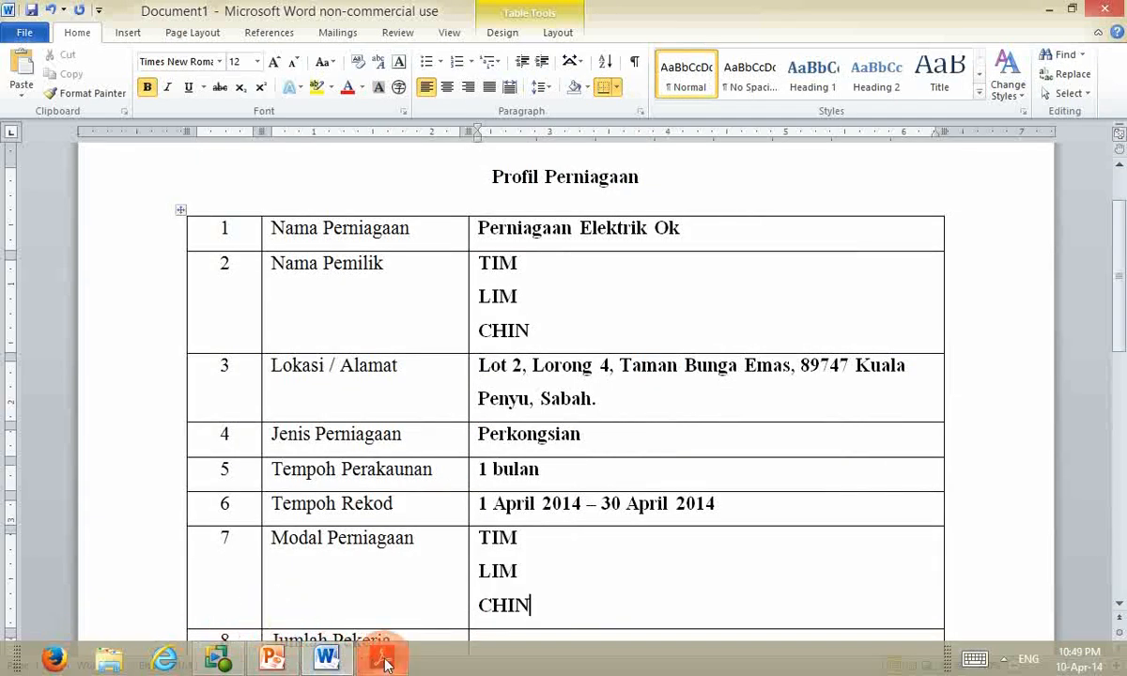
click(384, 661)
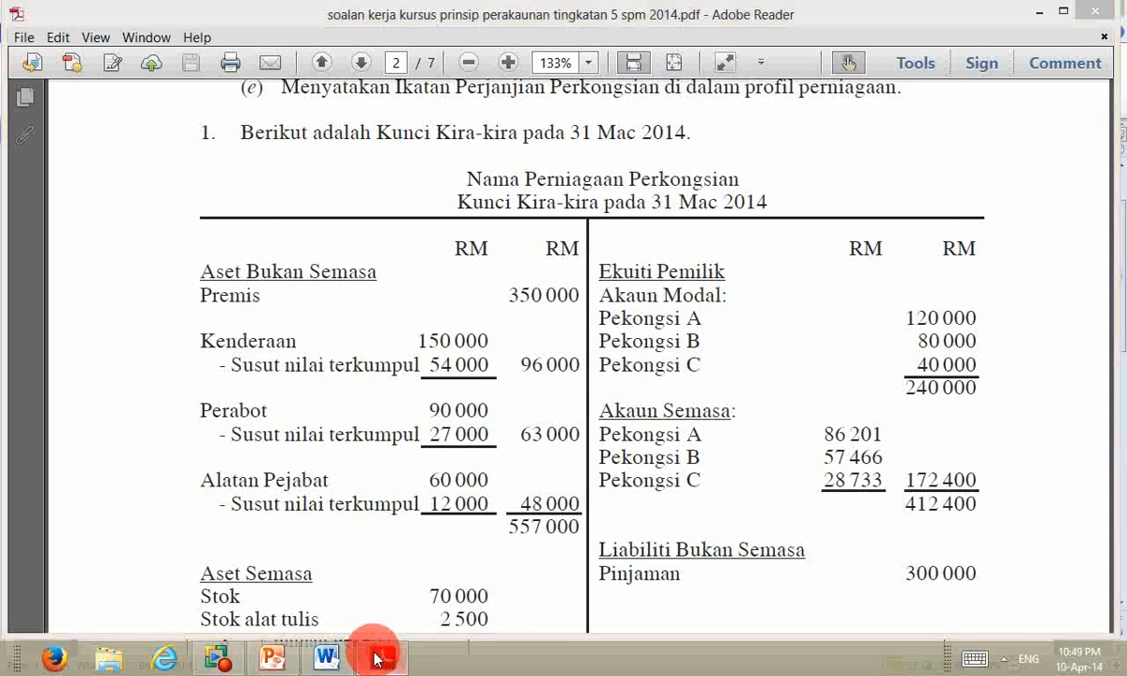
click(379, 657)
Step: Add the capital amounts RM120000, RM80000 and RM40000 after the first, second and third owners' names in the Modal Perniagaan cell
click(607, 543)
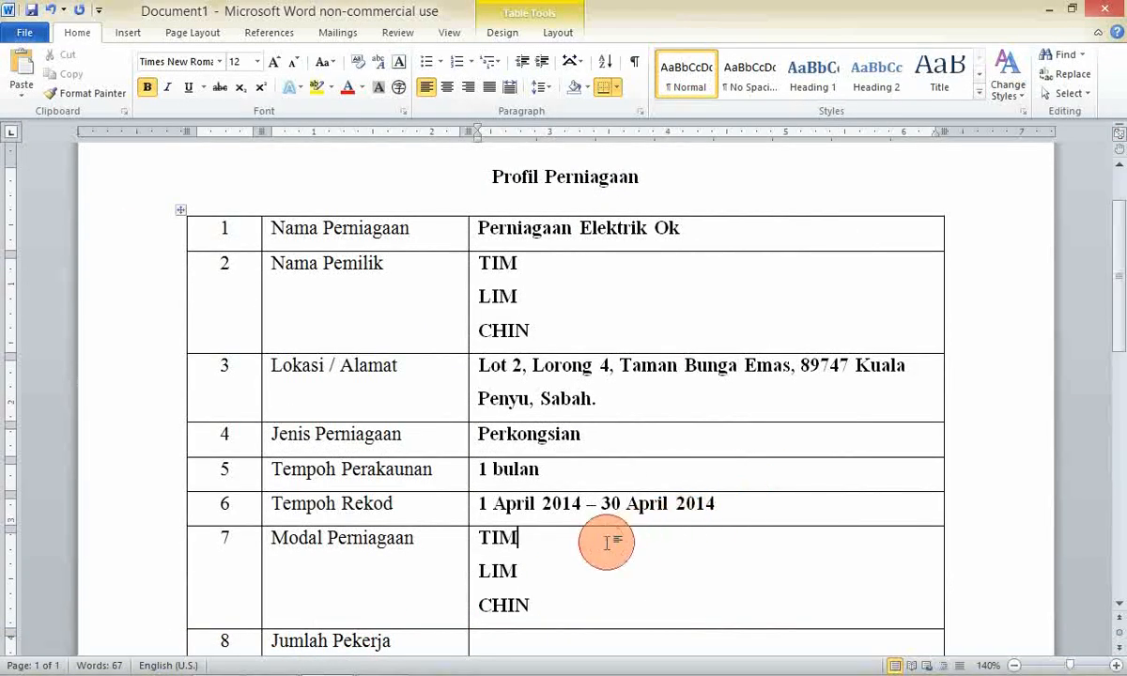
text(RM120)
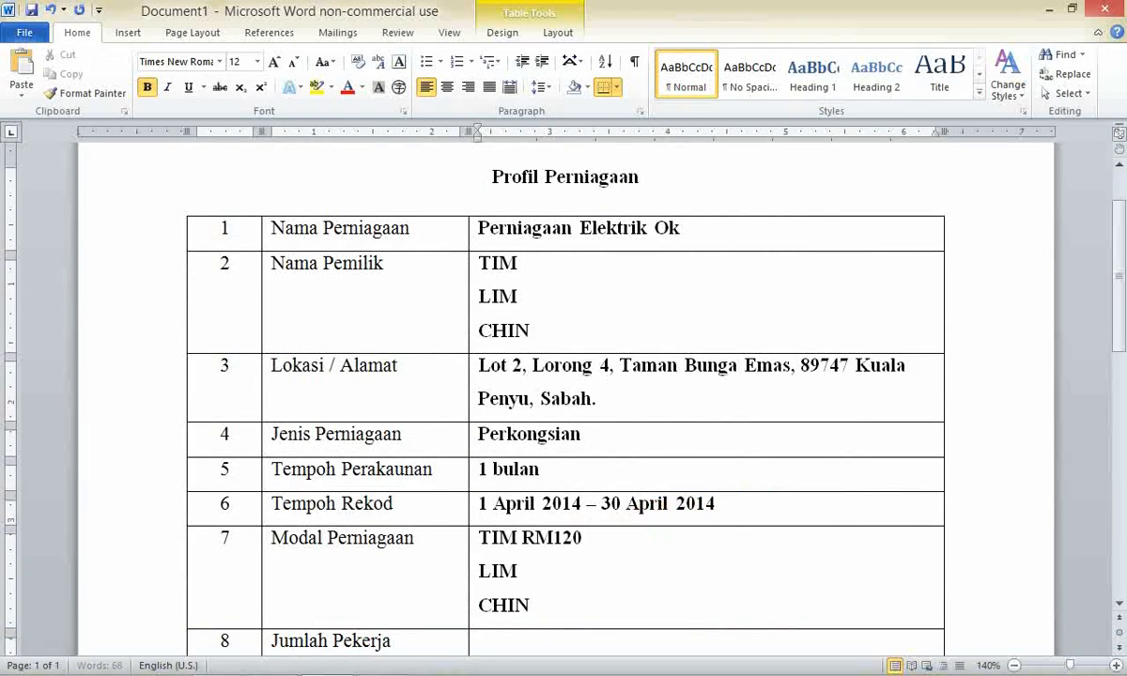
text(000)
click(606, 556)
text(RM)
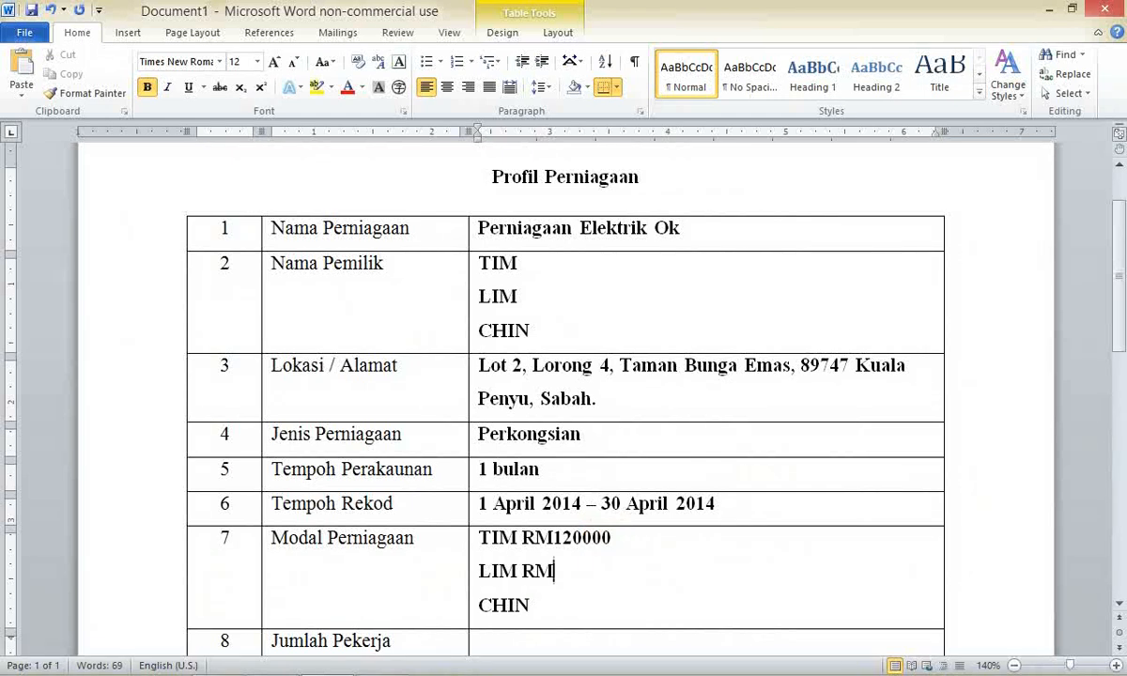
text(80000)
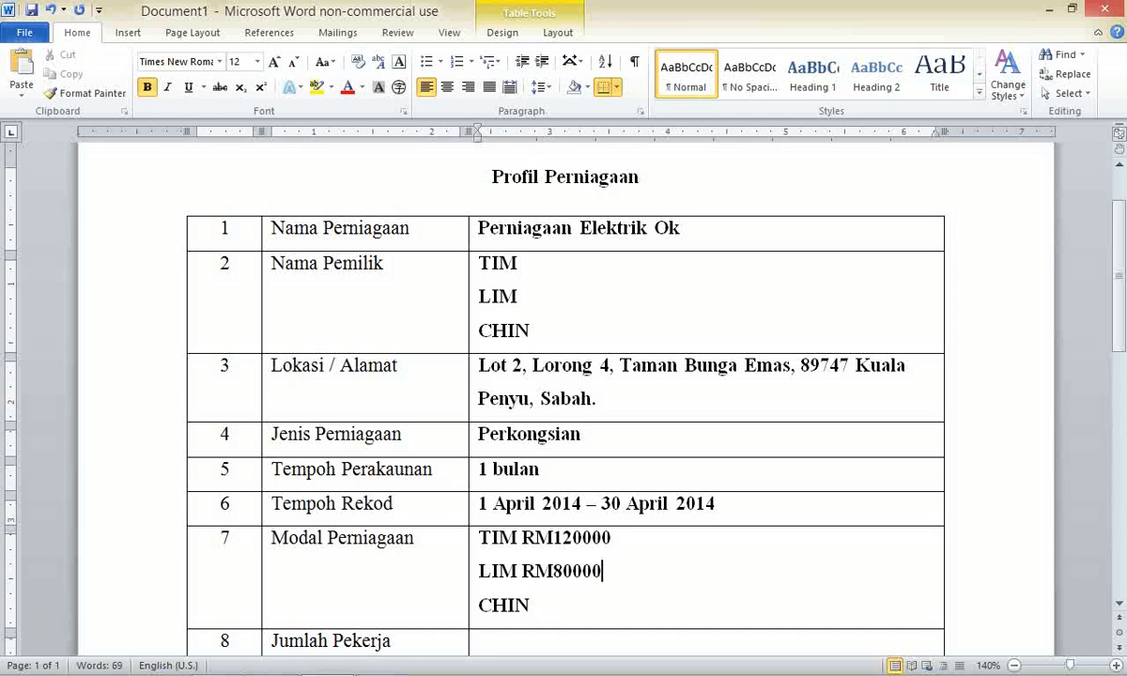
key(Down)
text(RM)
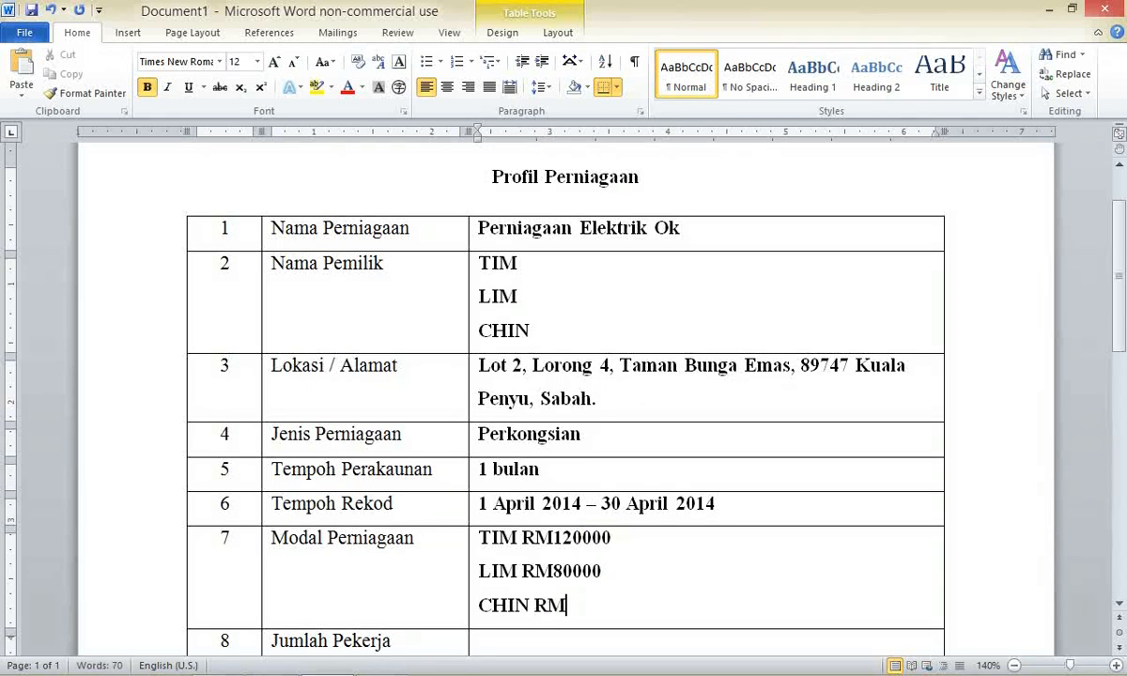
text(40000)
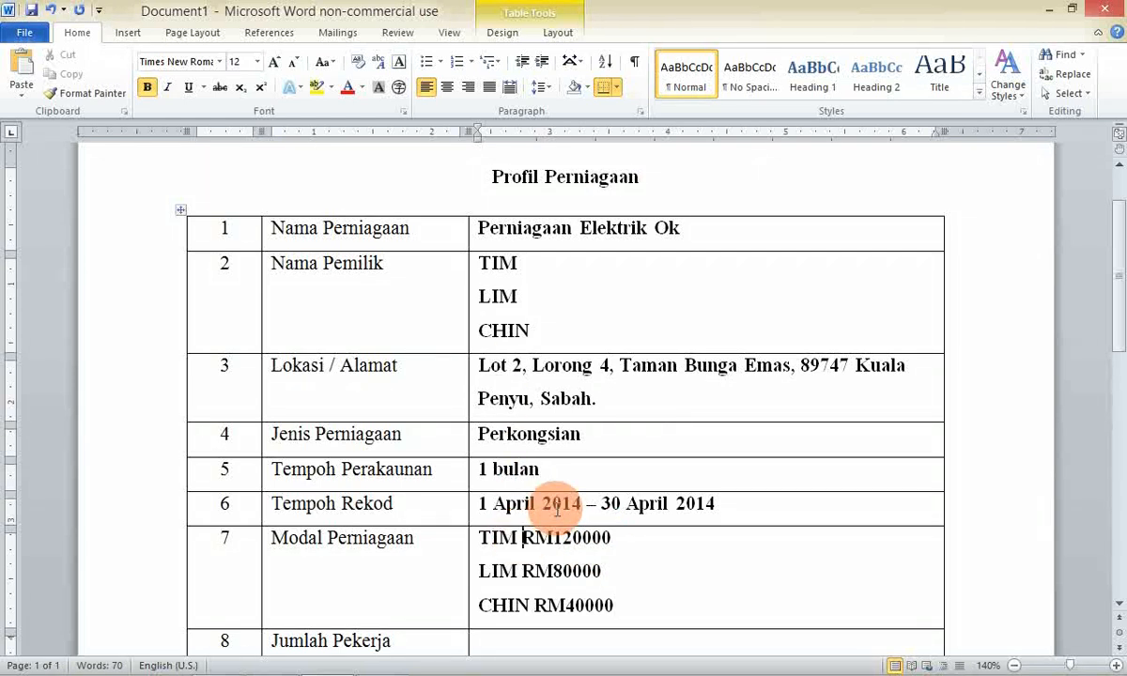
Step: Move RM120000 onto its own line below the first owner's name and insert a blank line after it
key(Return)
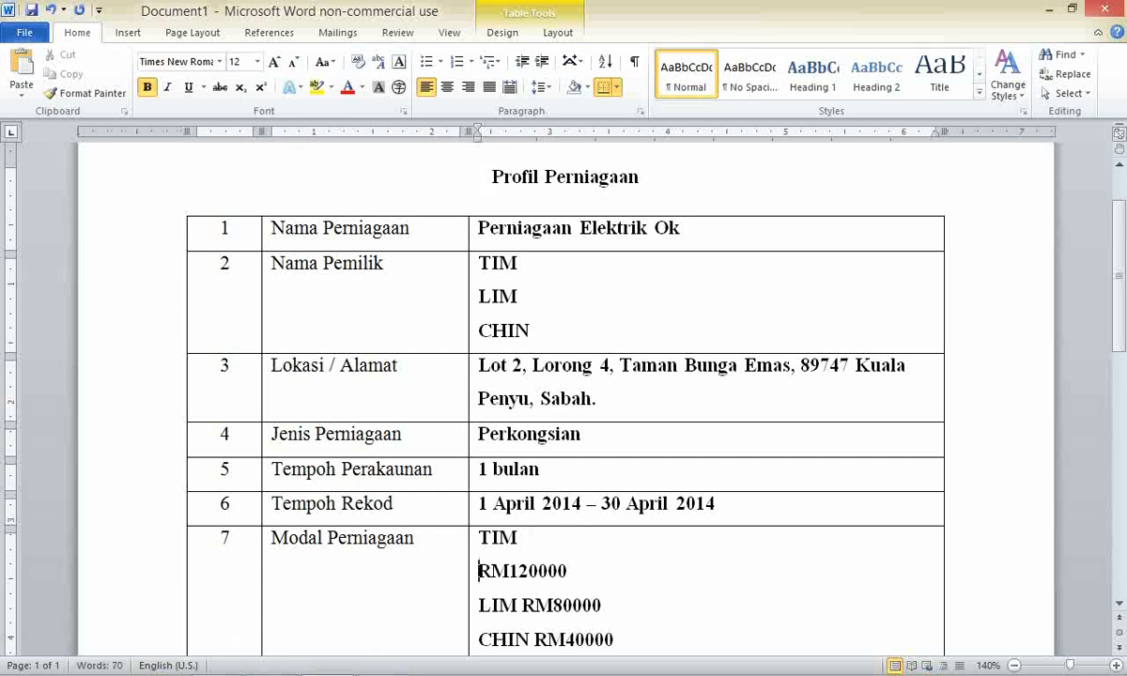
key(Right)
key(Right)
key(Right)
key(Right)
key(Right)
key(Right)
key(Right)
key(Right)
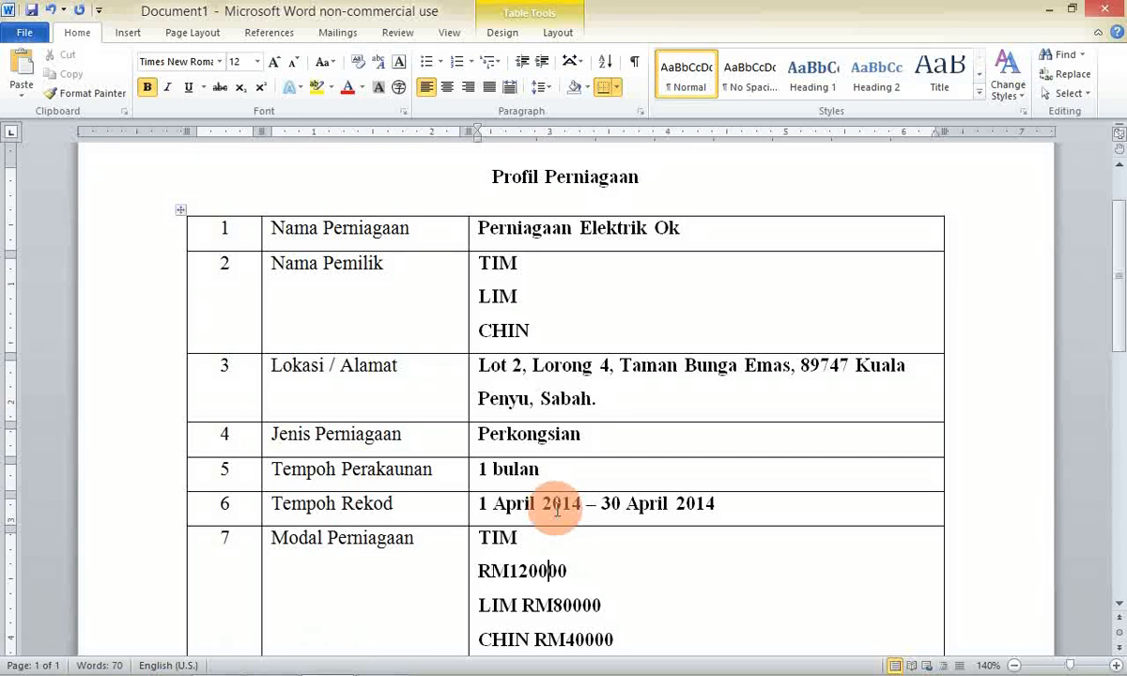
key(Return)
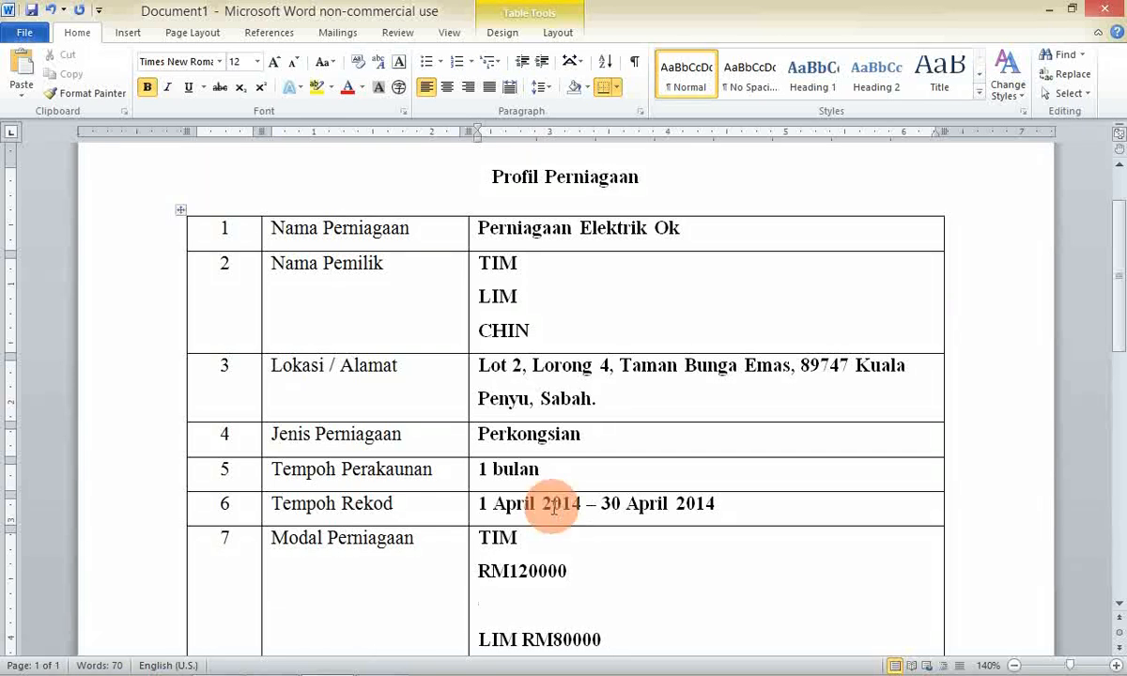
Step: Move RM80000 onto its own line below the second owner's name and insert a blank line after it
scroll(531, 498, down, 2)
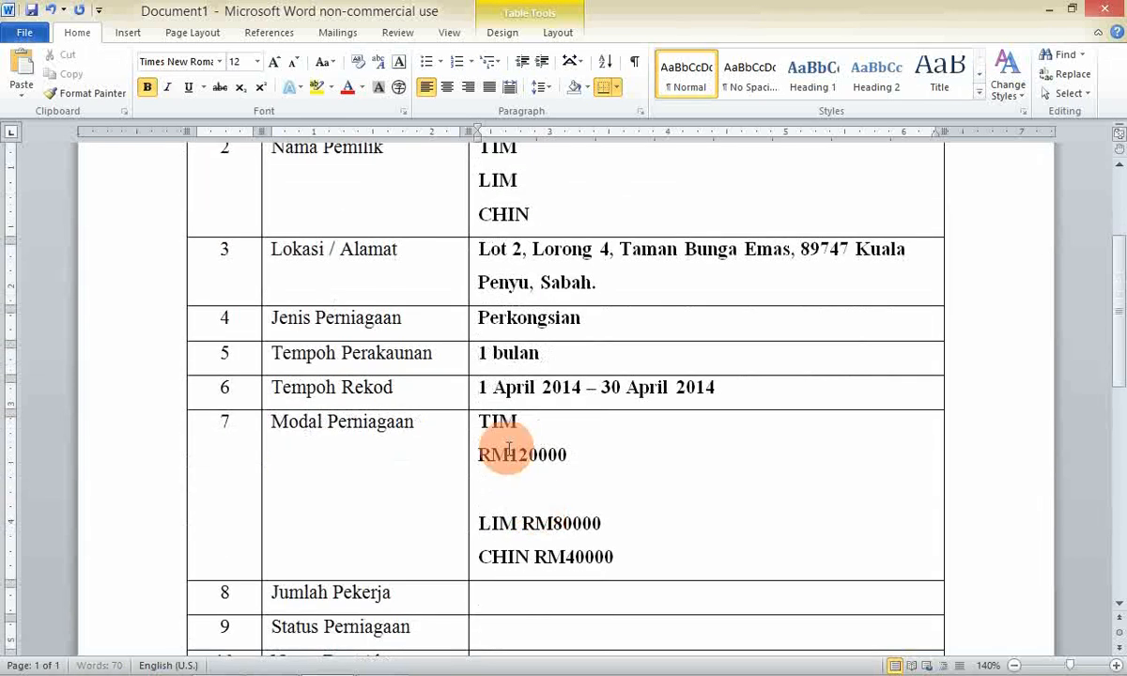
click(523, 523)
key(Return)
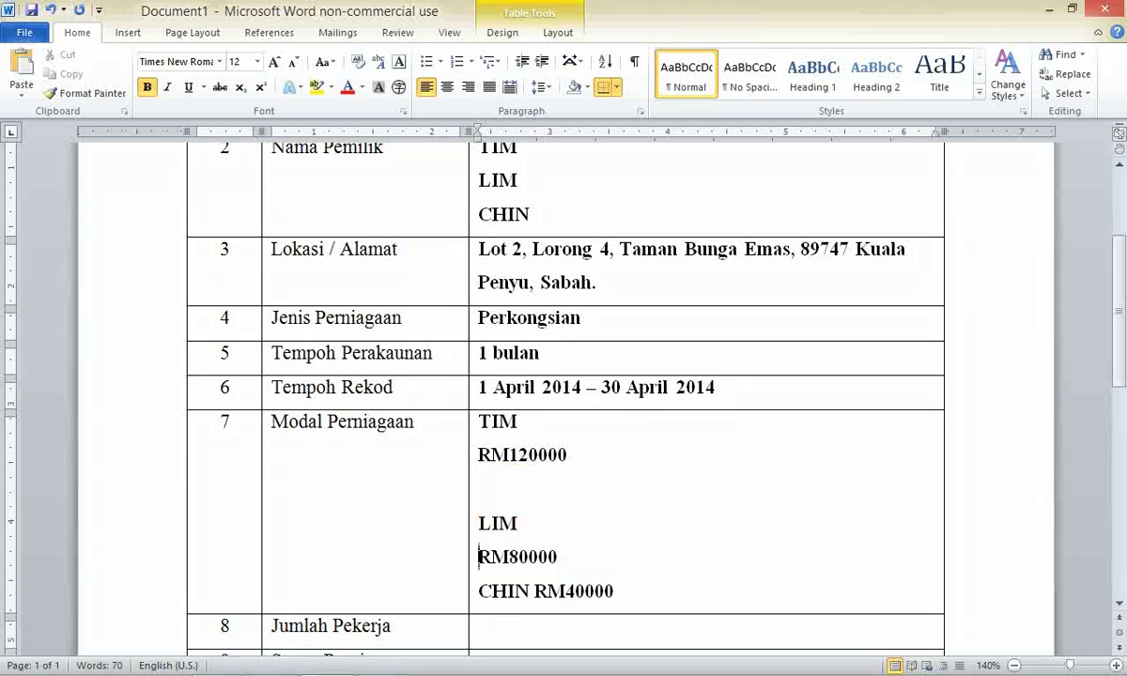
key(Right)
key(Right)
key(Right)
key(Right)
key(Right)
key(Right)
key(Right)
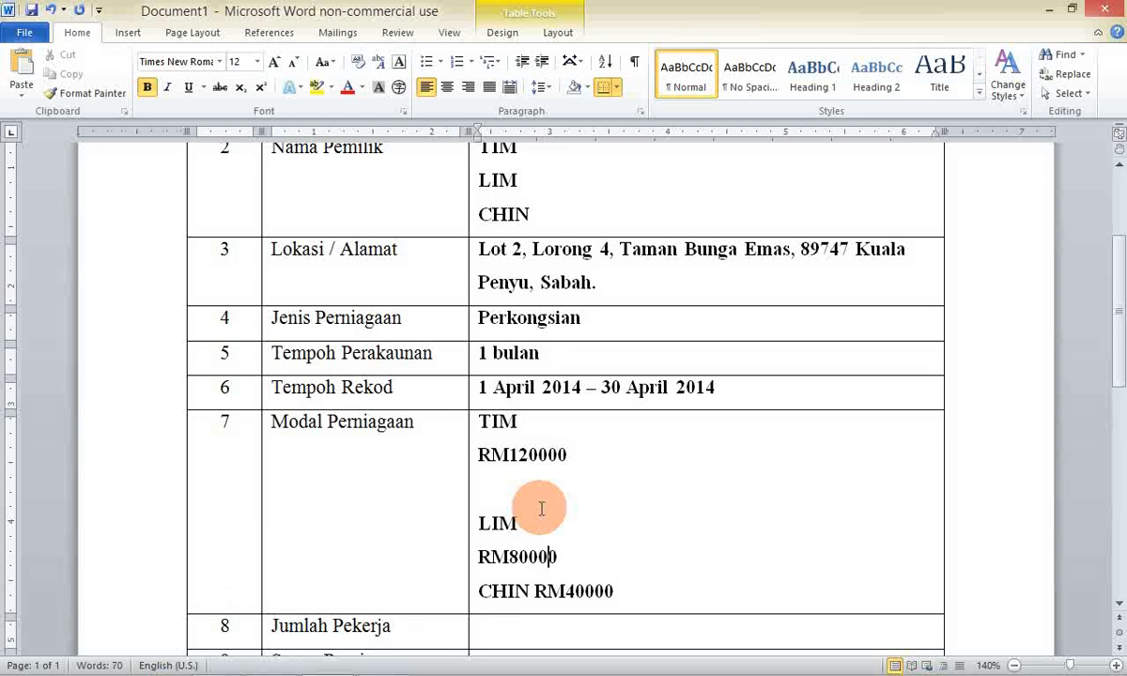
key(Return)
Step: Move RM40000 onto its own line below the third owner's name in the Modal Perniagaan cell
scroll(536, 523, down, 3)
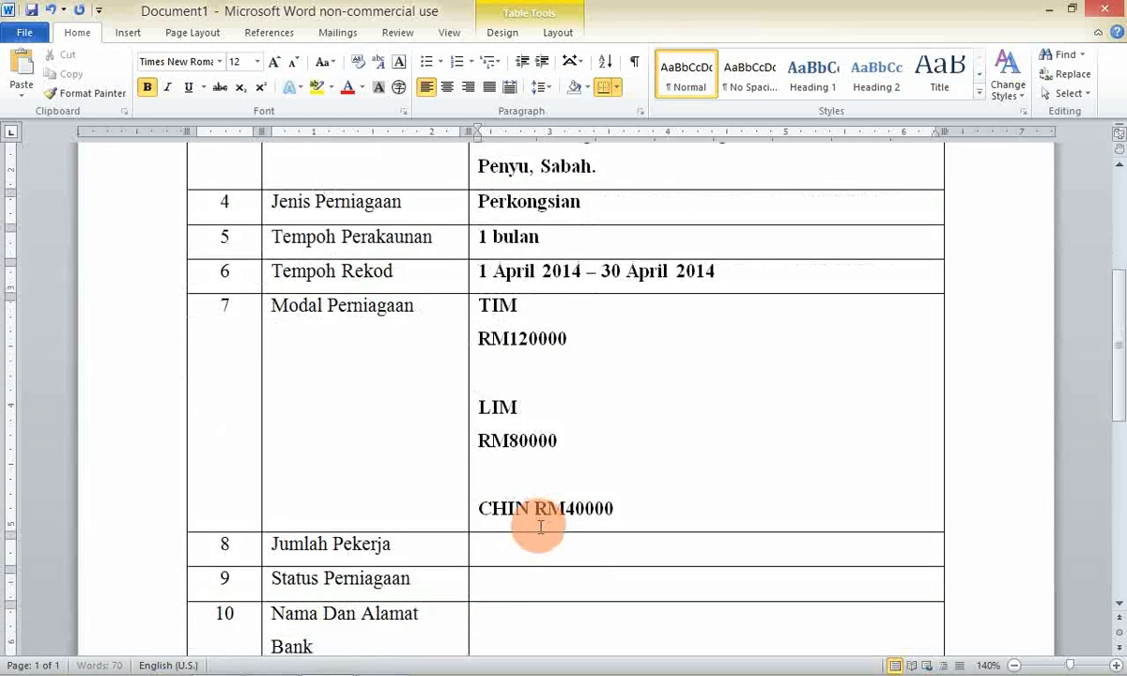
click(532, 508)
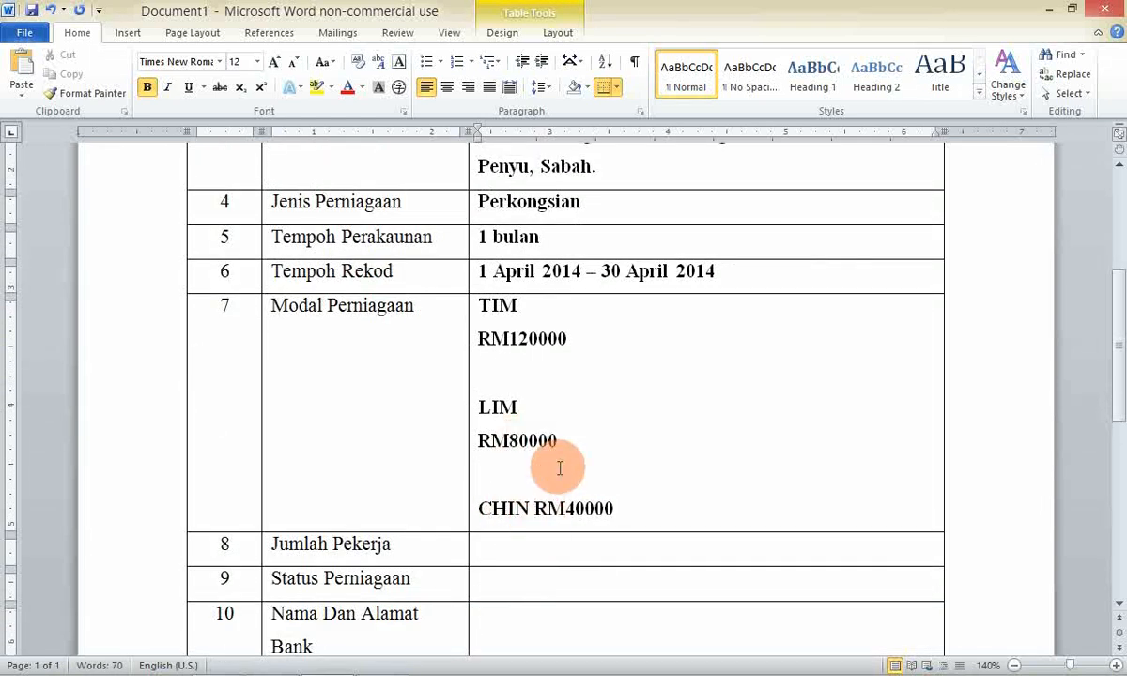
key(Return)
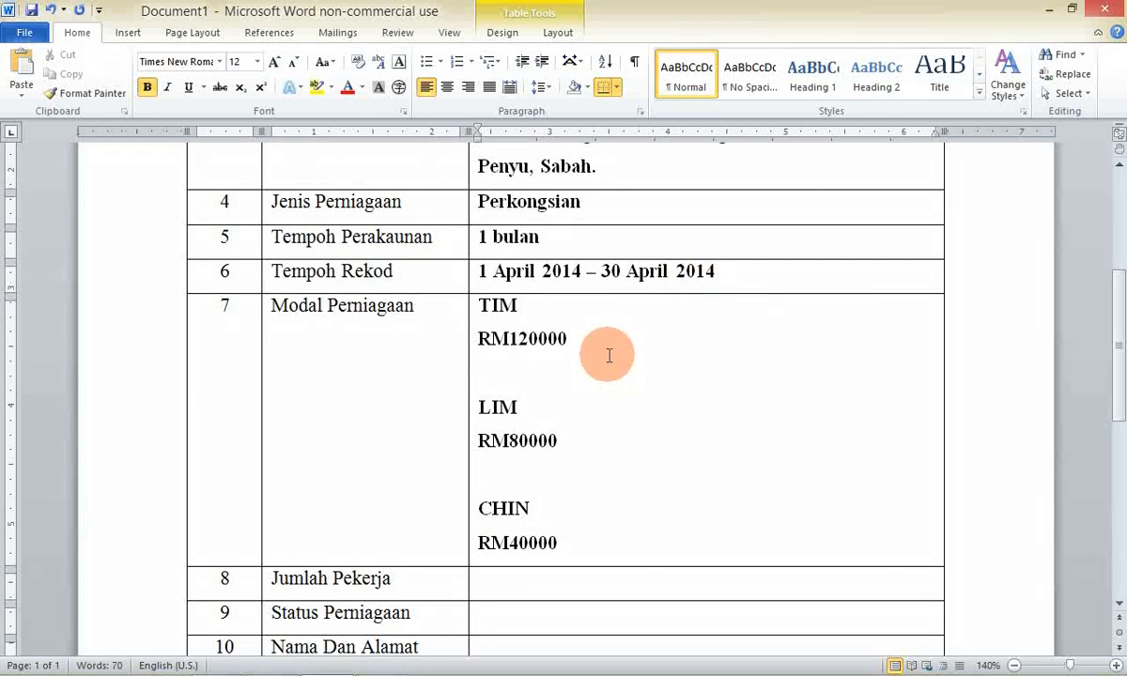
Step: Rejoin RM120000 with the first owner's name on one line, separated by a spaced hyphen
click(479, 338)
key(BackSpace)
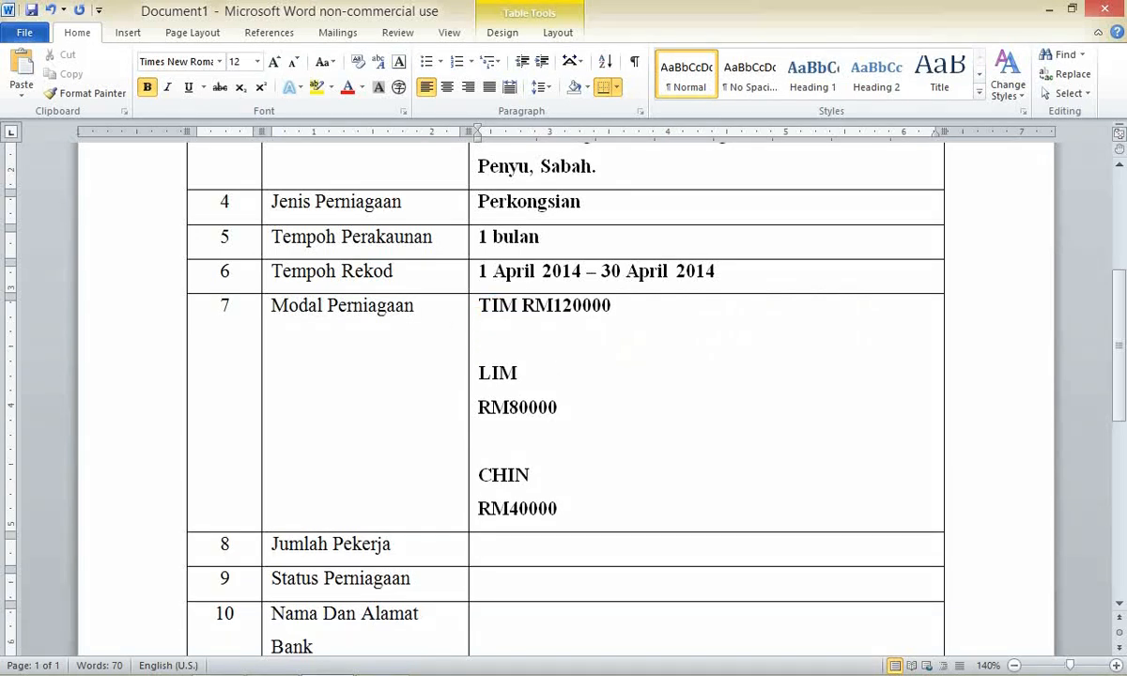
text(-)
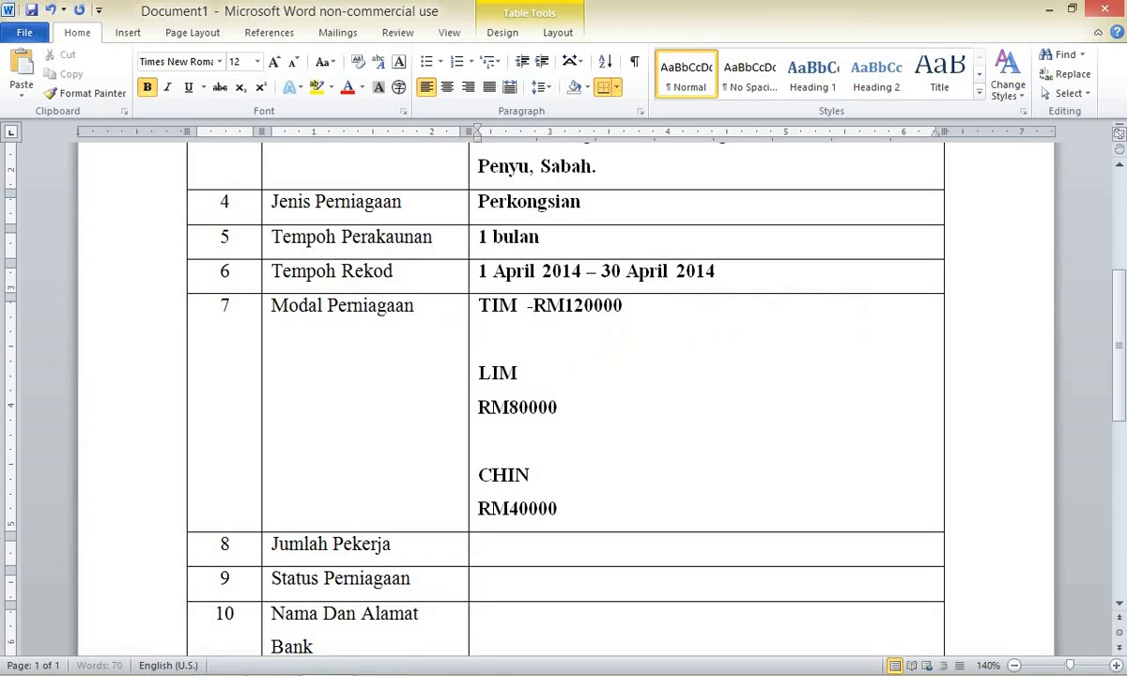
Step: Rejoin RM80000 with the second owner's name on one line, separated by a spaced hyphen
click(508, 322)
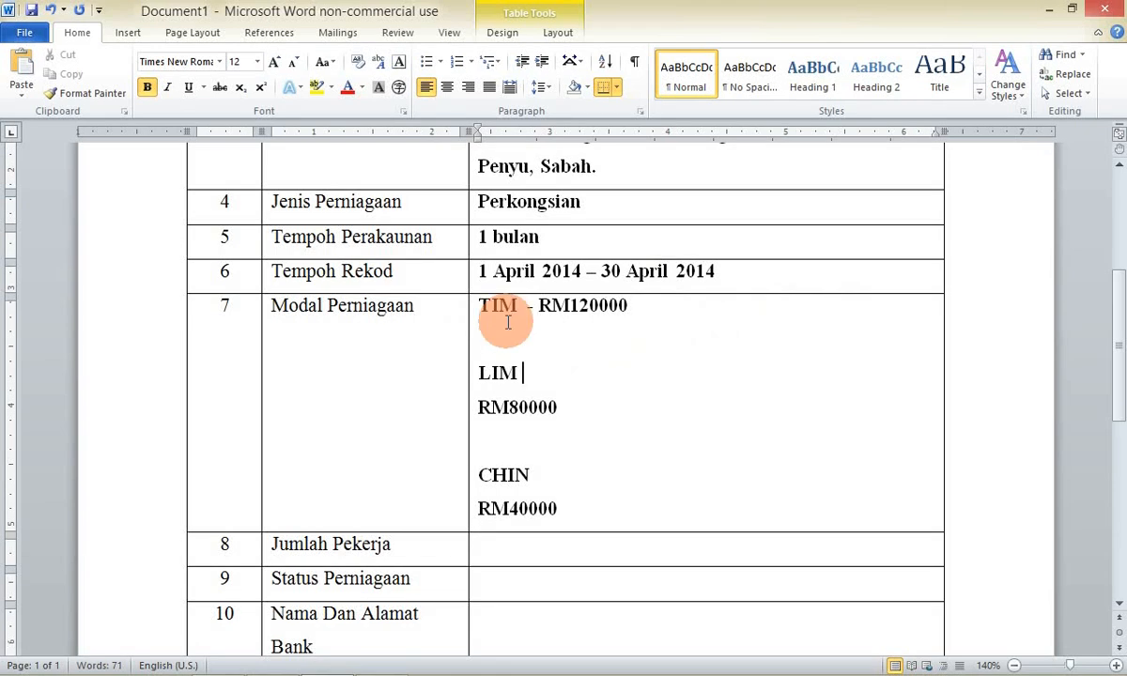
key(Down)
key(Left)
key(Left)
key(Left)
key(Left)
key(BackSpace)
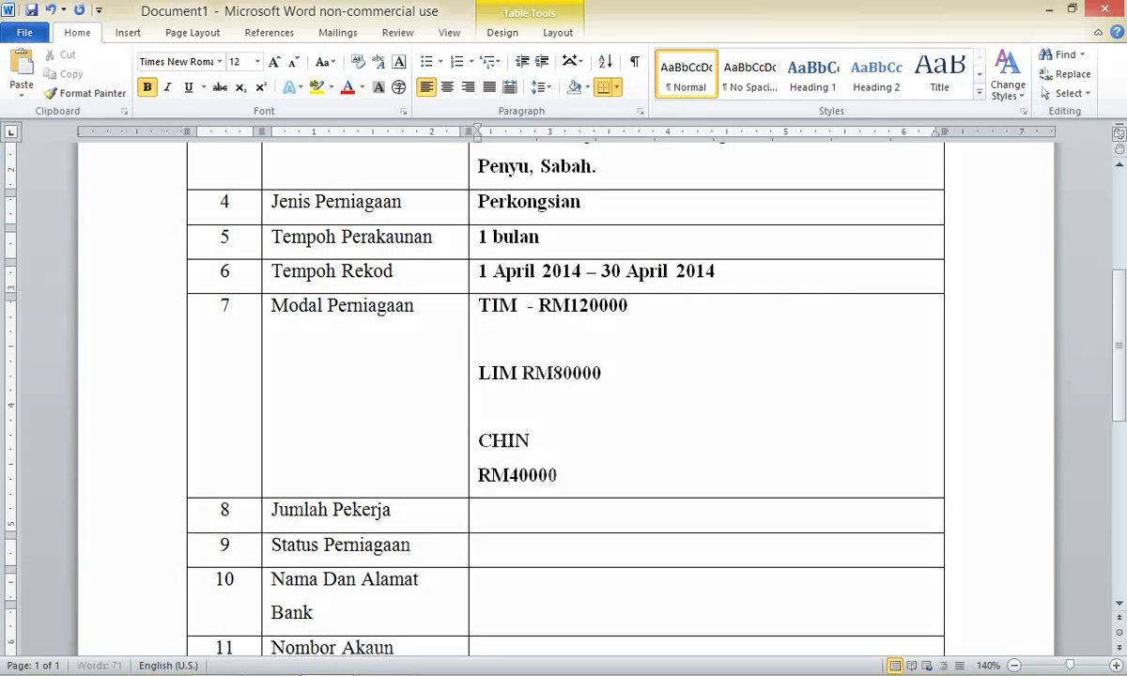
text(-)
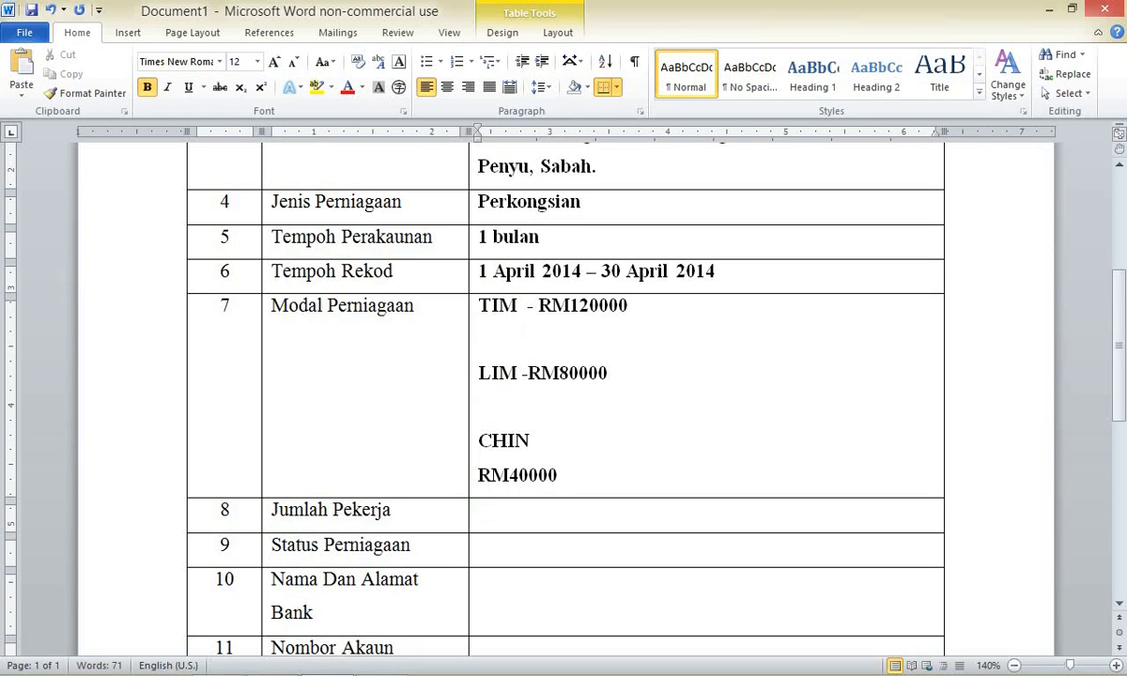
Step: Rejoin RM40000 with the third owner's name on one line, separated by a spaced hyphen
key(Down)
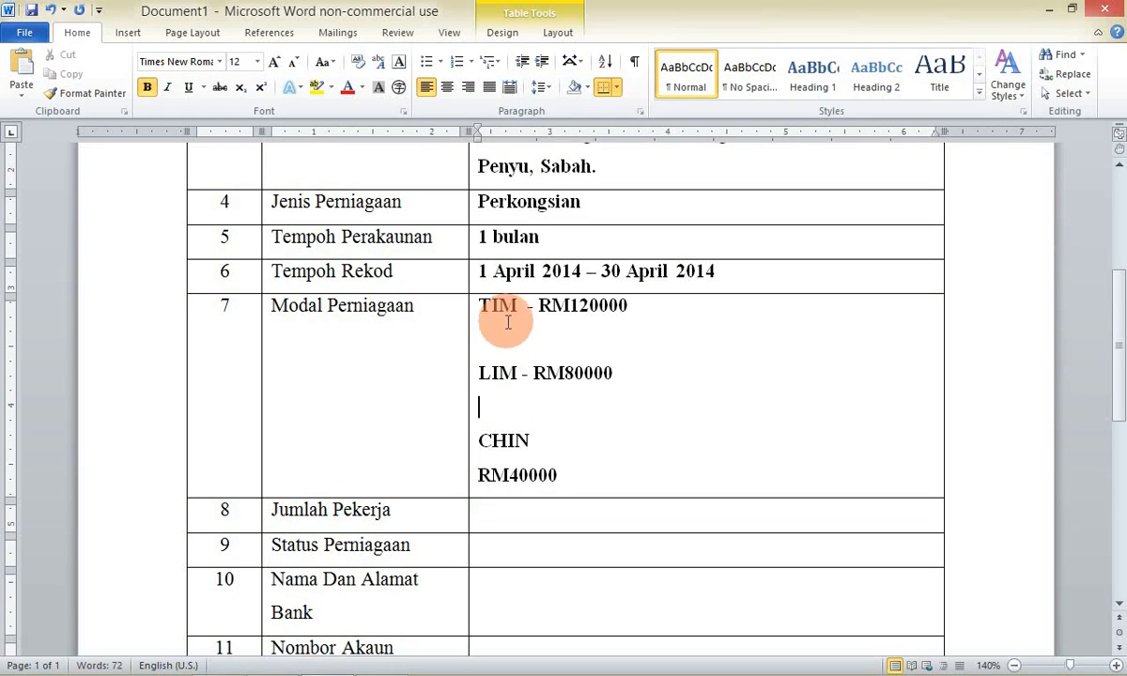
key(Down)
key(Down)
key(Left)
key(Left)
key(Left)
key(Left)
key(Left)
key(BackSpace)
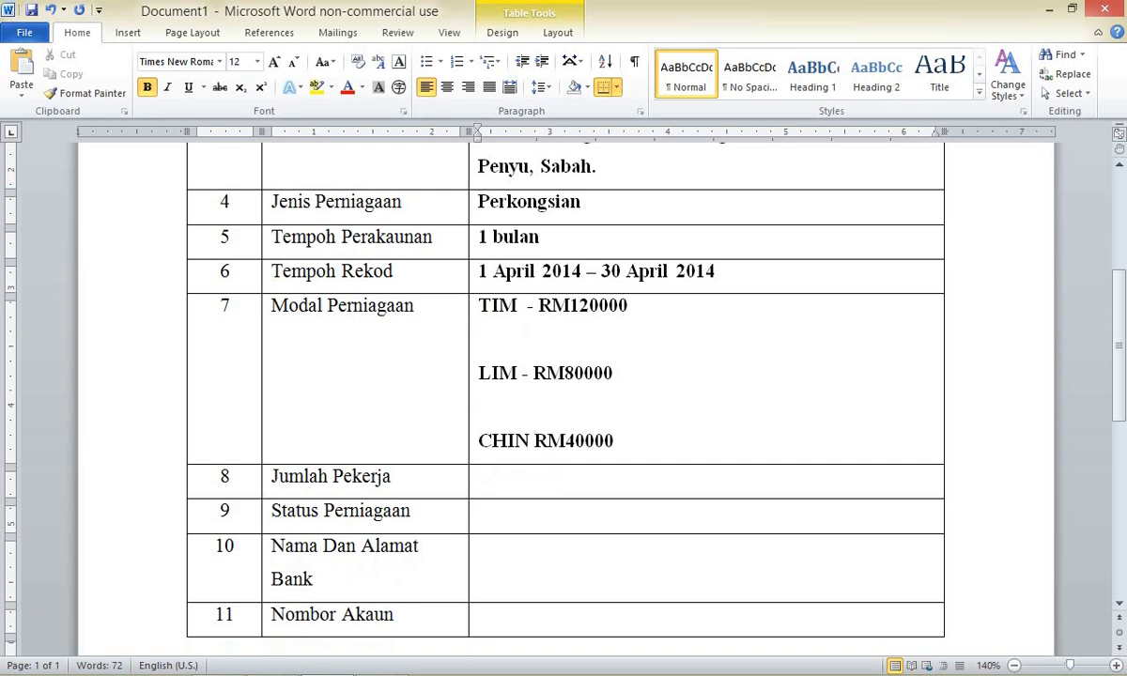
text(-)
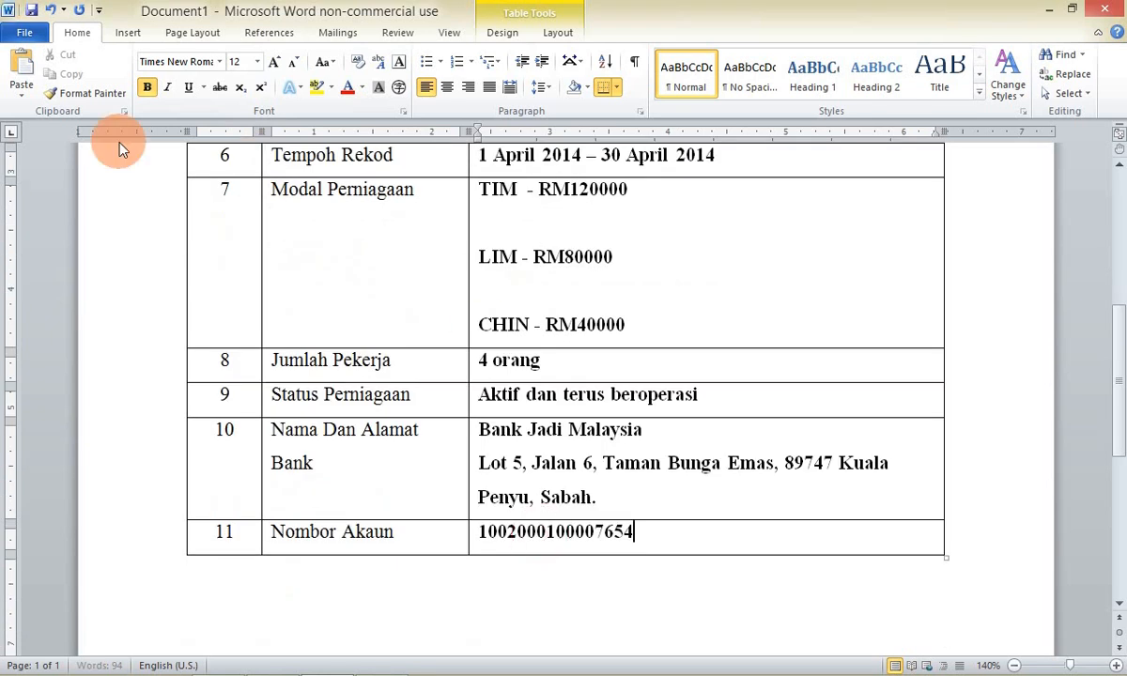
Step: Review the completed business profile table from the Profil Perniagaan title down to the Nombor Akaun row
scroll(237, 312, up, 1)
scroll(237, 311, up, 7)
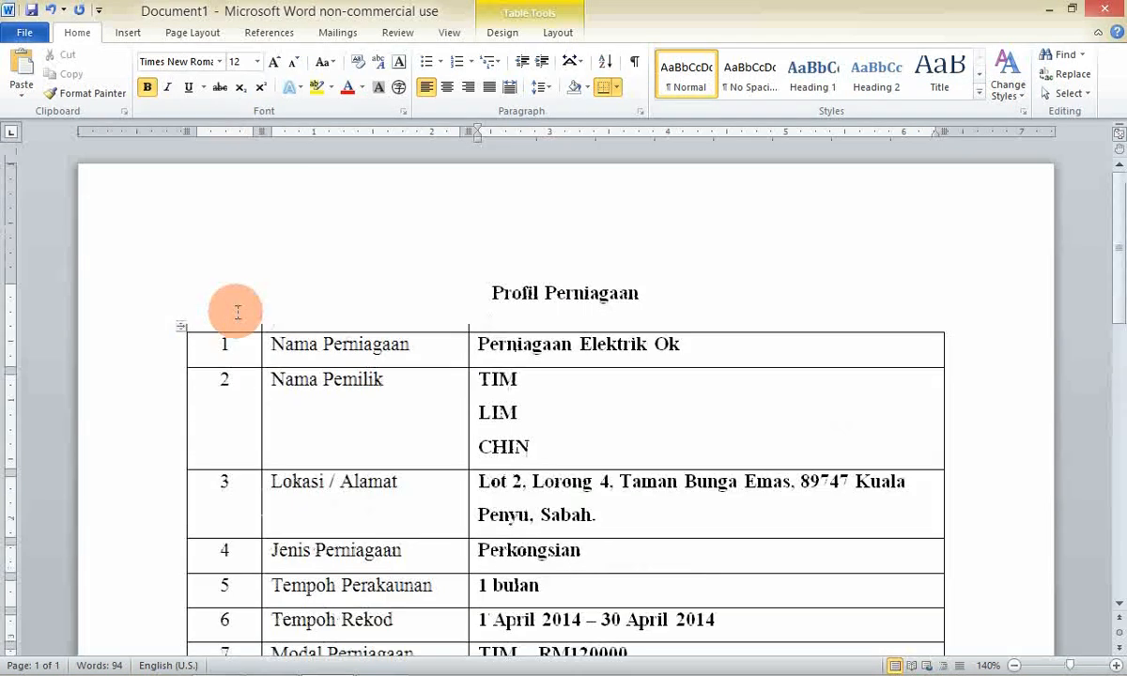
scroll(237, 311, down, 2)
scroll(236, 312, down, 10)
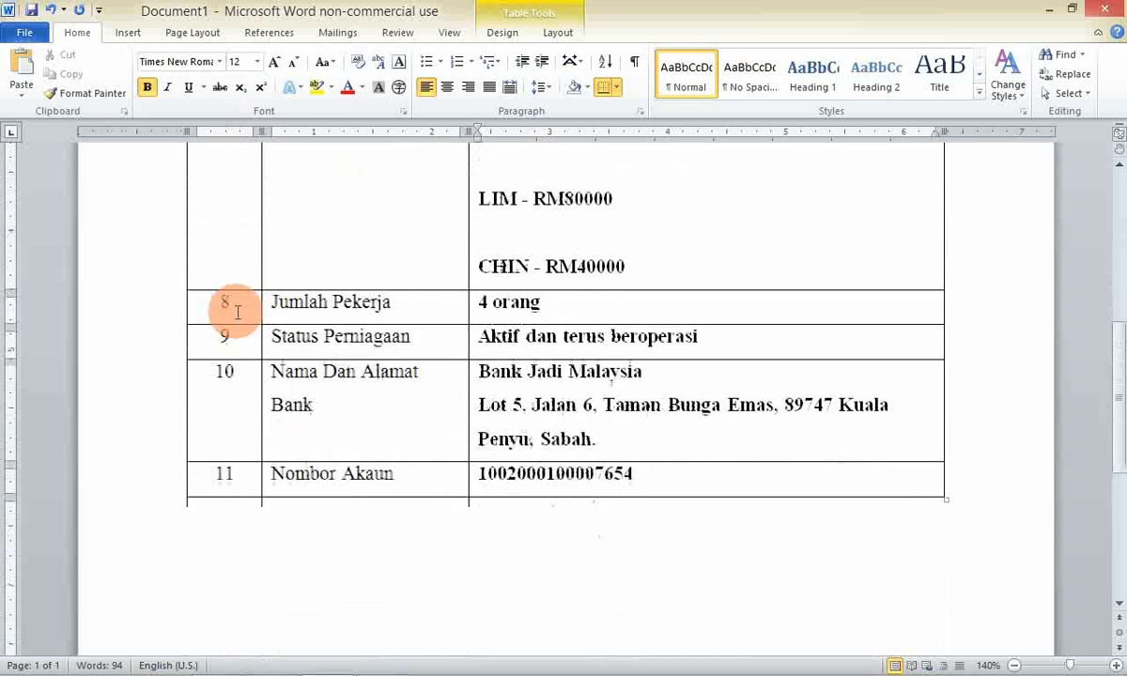
scroll(237, 312, up, 2)
scroll(236, 312, up, 2)
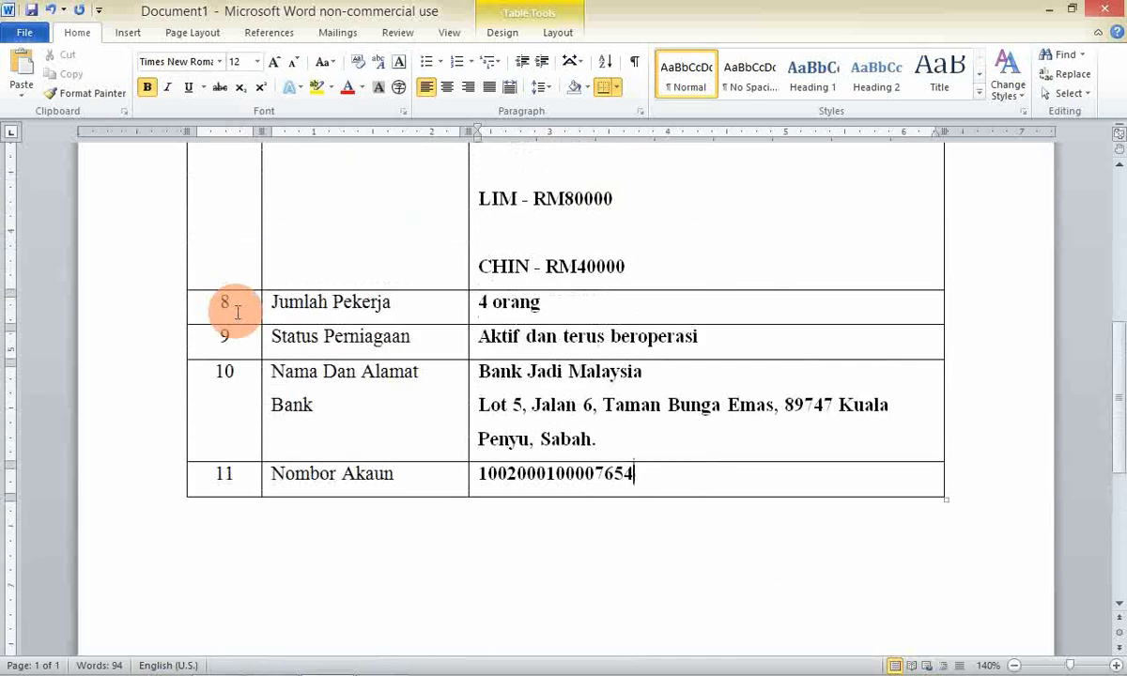
scroll(237, 311, up, 2)
scroll(237, 311, down, 1)
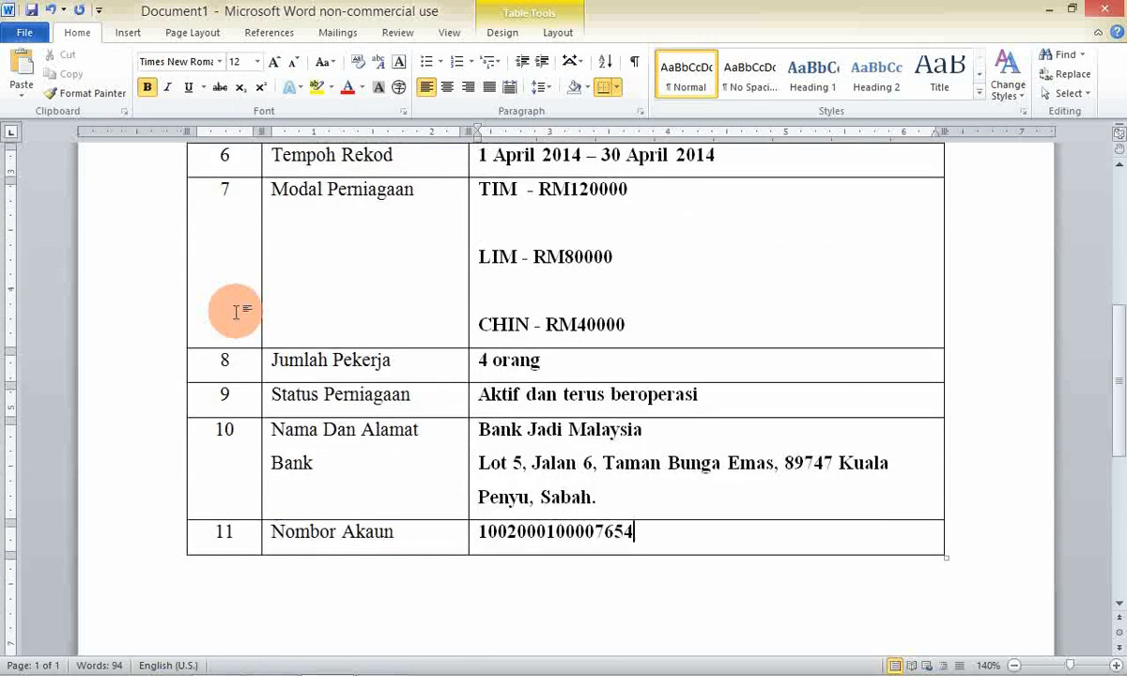
scroll(237, 312, up, 1)
scroll(237, 312, down, 1)
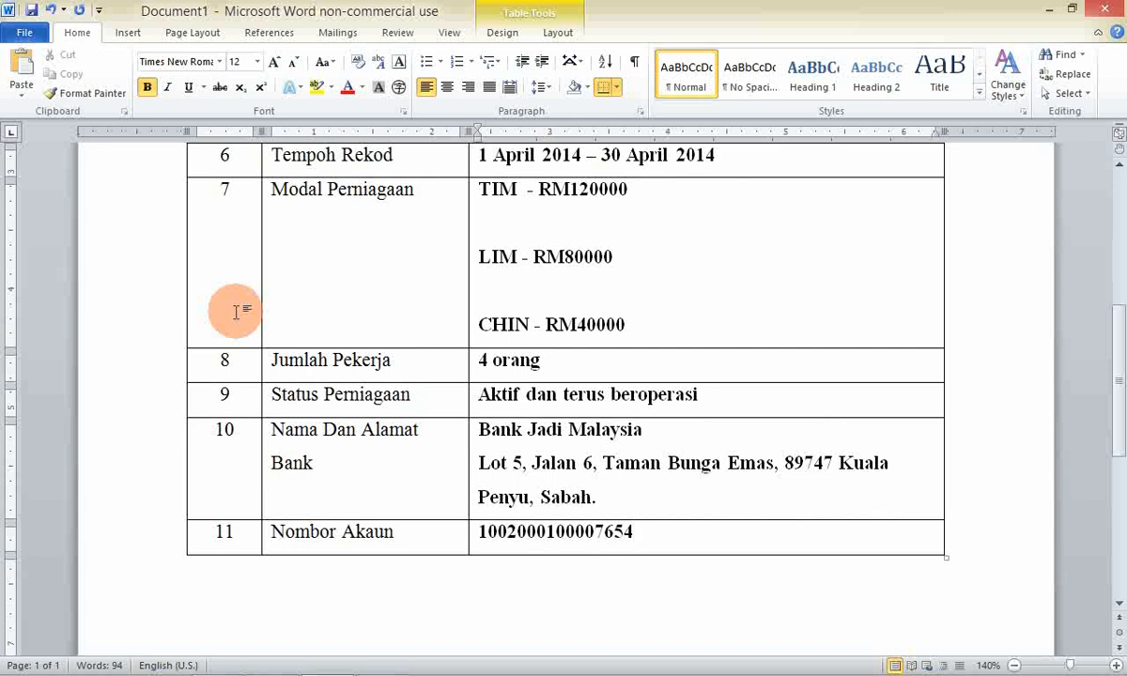